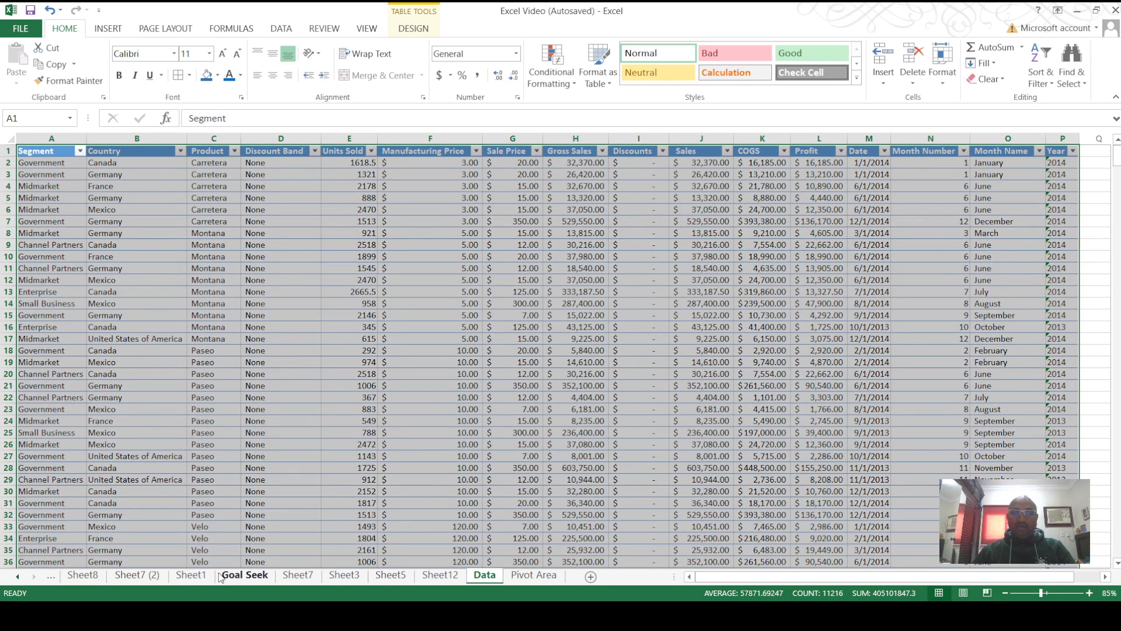
On Sheet5, add the Month Number field to the columns of the sales-by-country pivot table.
left_click(440, 575)
left_click(391, 576)
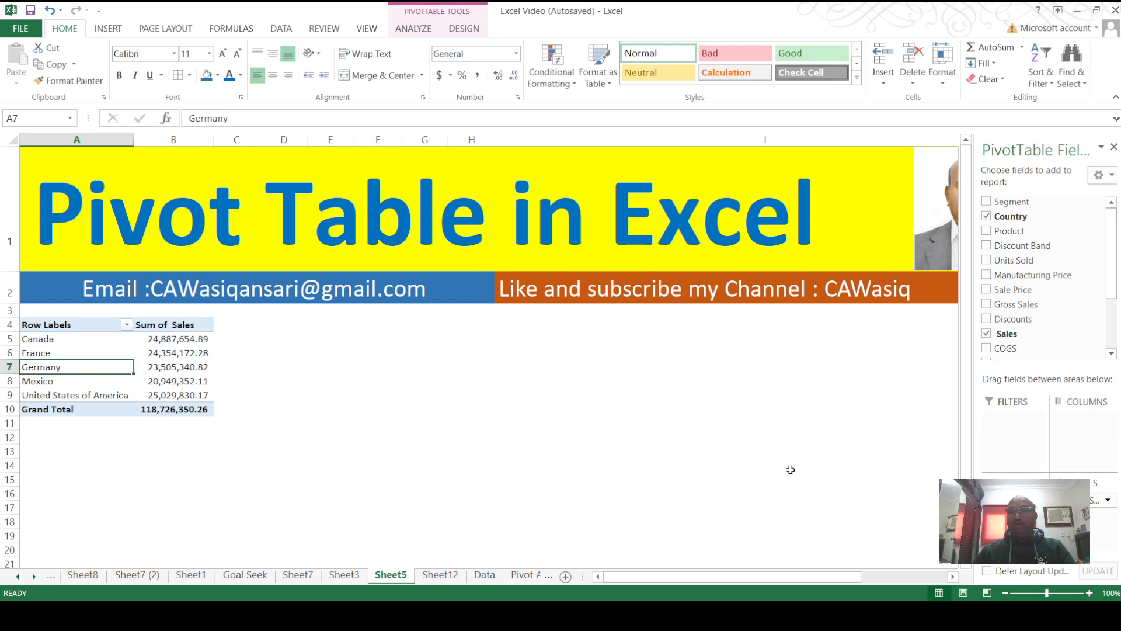
scroll(1037, 327, "down", 2)
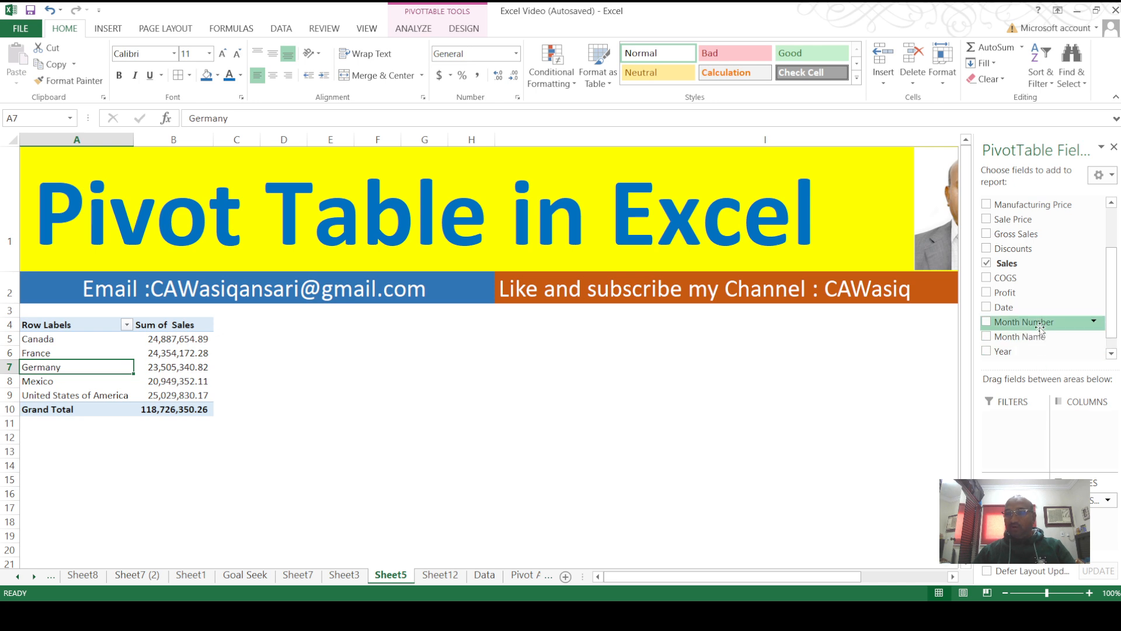
left_click_drag(1039, 324, 1089, 432)
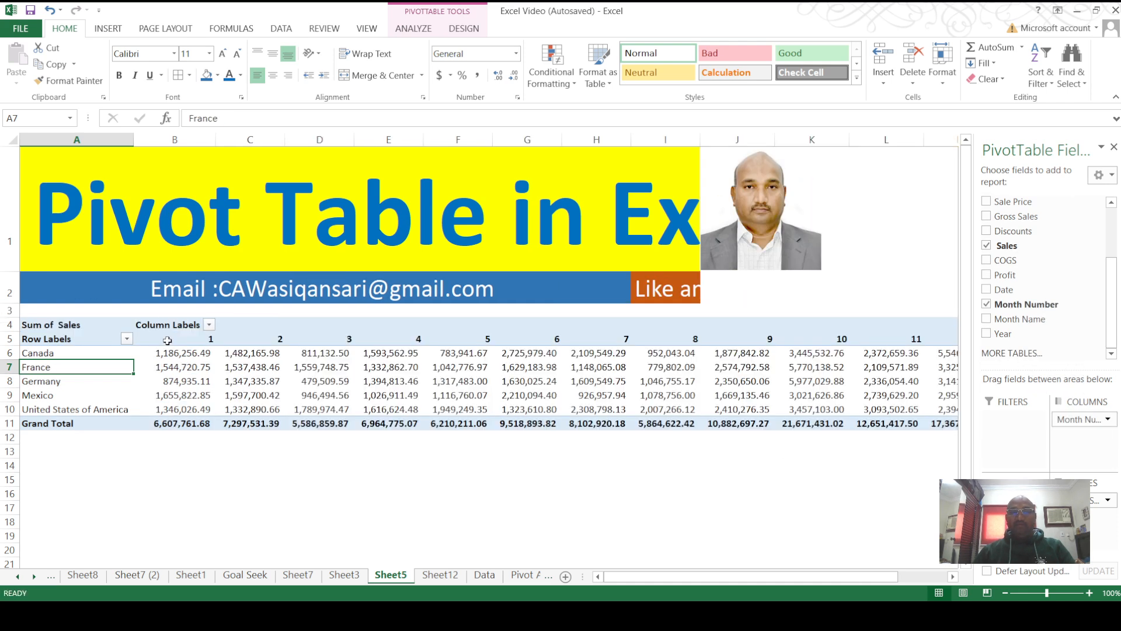
Review the month number headings across the pivot table, from month 1 through the Grand Total column and back.
left_click(167, 340)
key("Right")
key("Right")
key("Right")
key("Right")
key("Right")
key("Right")
key("Right")
key("Right")
key("Right")
key("Right")
key("Right")
key("Right")
key("Right")
key("Right")
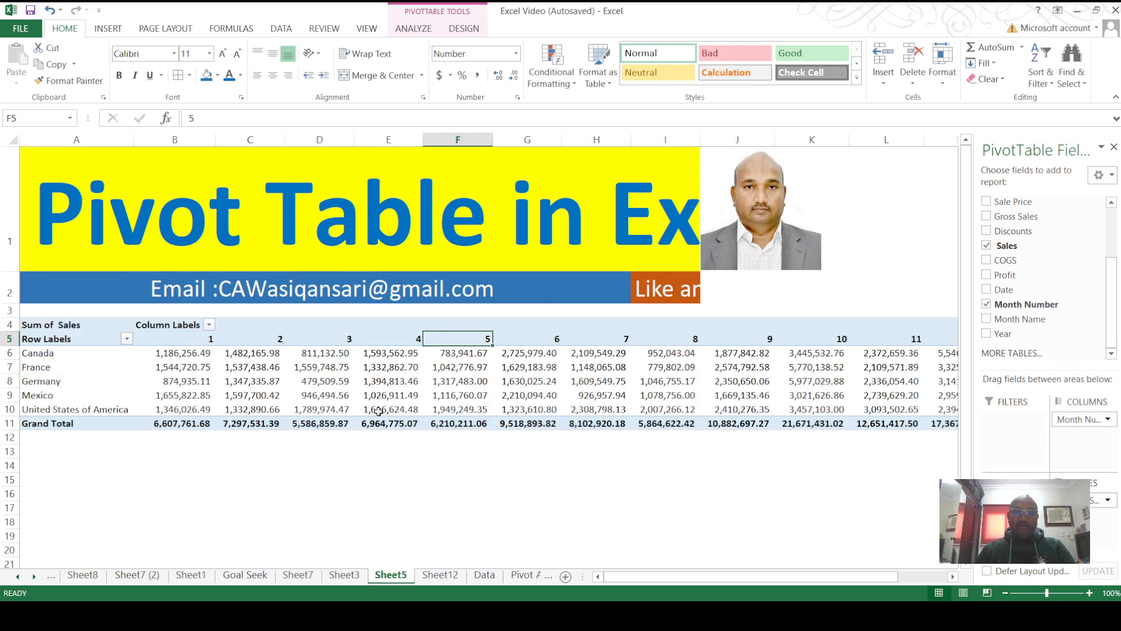
key("Left")
key("Left")
key("Left")
key("Left")
key("Left")
key("Left")
key("Left")
key("Left")
key("Left")
key("Left")
key("Left")
key("Left")
key("Left")
key("Left")
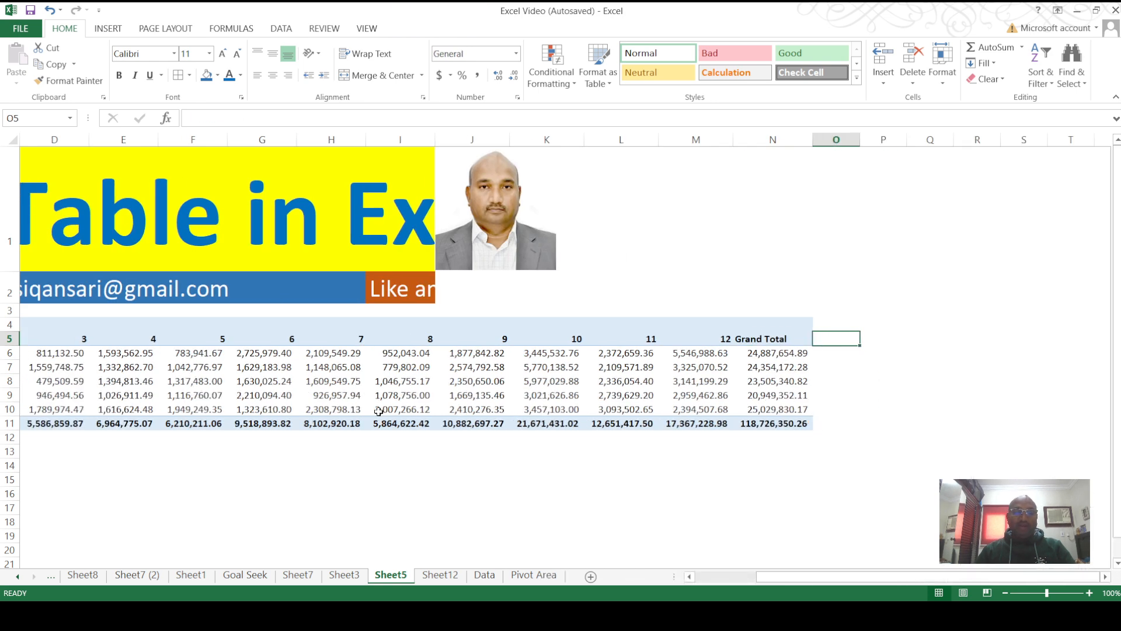
key("Right")
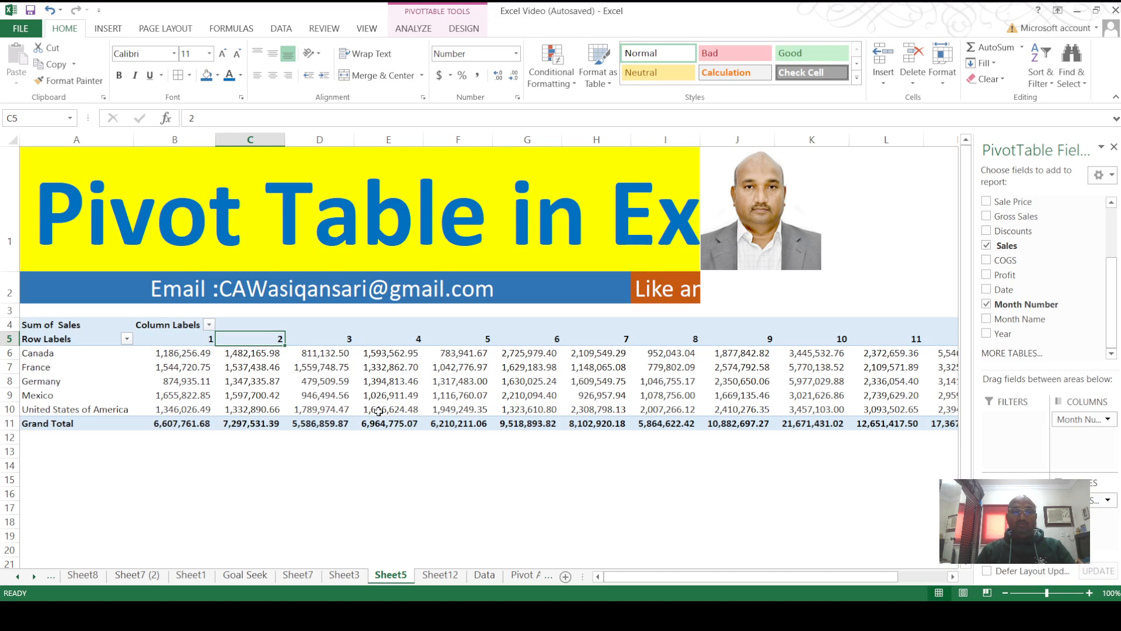
Examine the monthly sales values across the United States of America row.
key("Down")
key("Down")
key("Down")
key("Down")
key("Down")
key("Right")
key("Right")
key("Right")
key("Right")
key("Right")
key("Right")
key("Right")
key("Right")
key("Right")
key("Right")
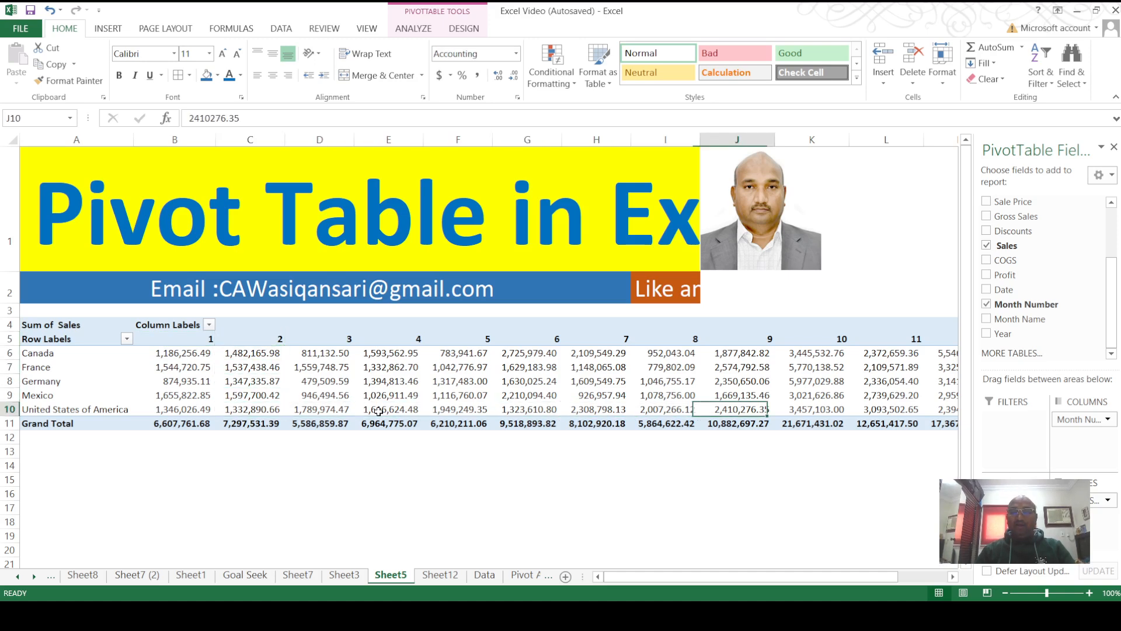
key("Left")
key("Left")
key("Left")
key("Left")
key("Left")
key("Left")
key("Left")
key("Left")
key("Left")
key("Left")
key("Left")
key("Left")
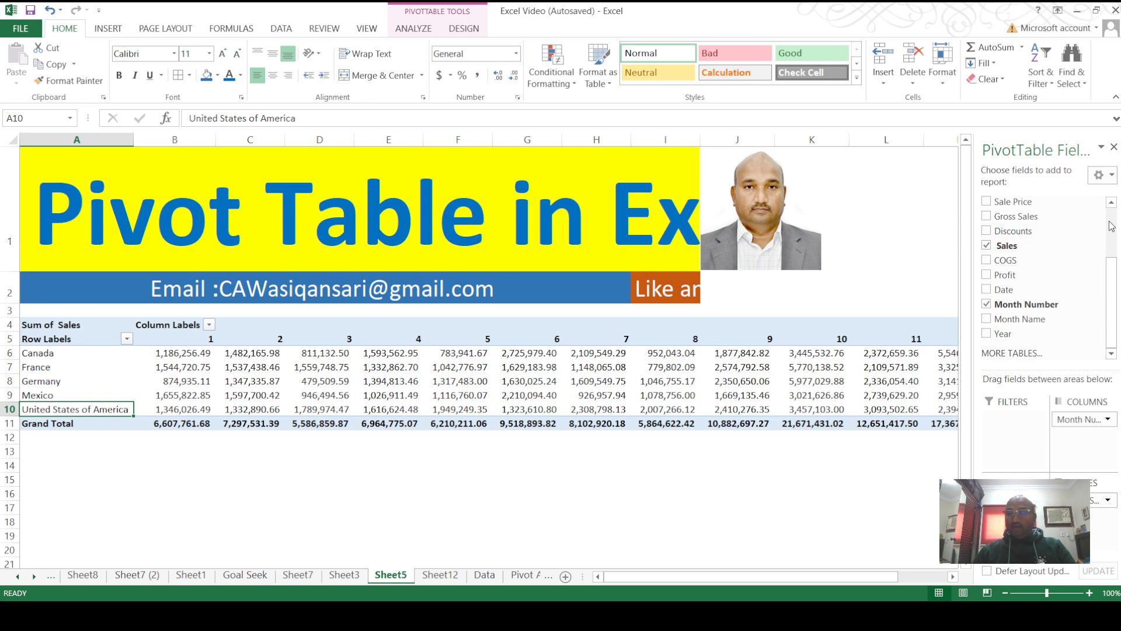
Try to add Segment as a report filter, and insert a blank row at row 3 above the pivot table.
left_click_drag(1115, 305, 1115, 254)
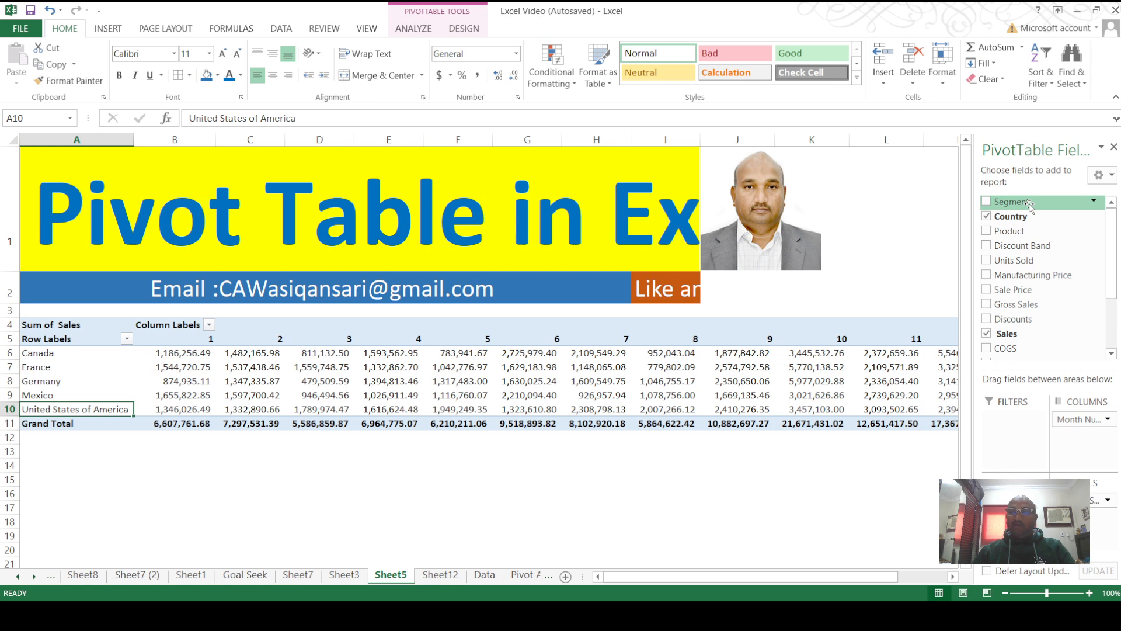
left_click_drag(1029, 204, 1013, 432)
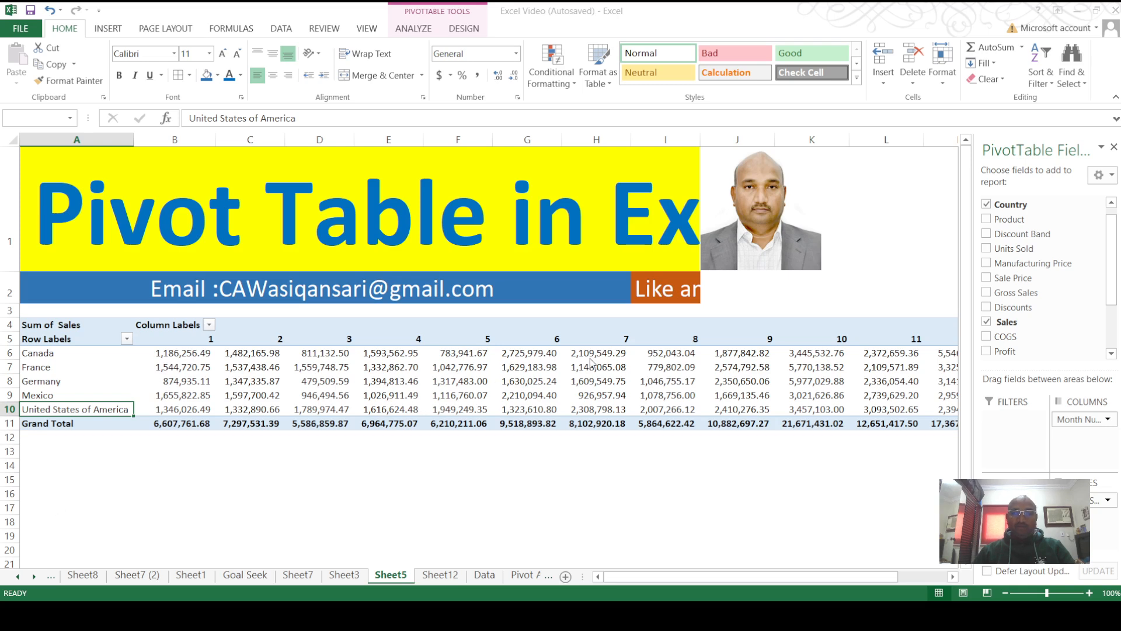
left_click(3, 310)
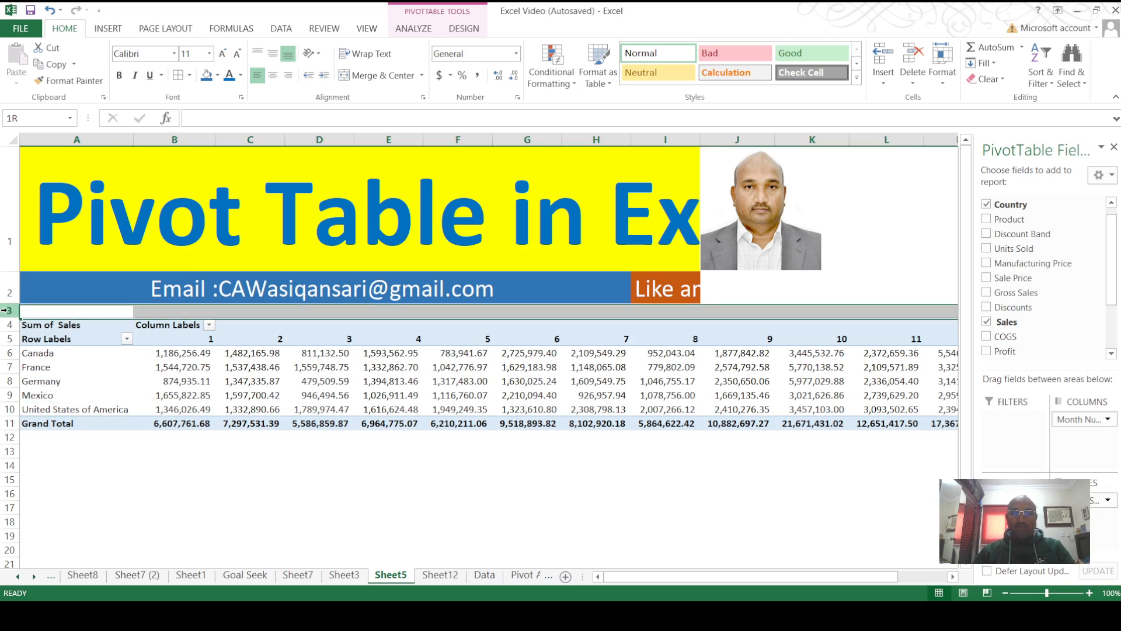
key("ctrl+plus")
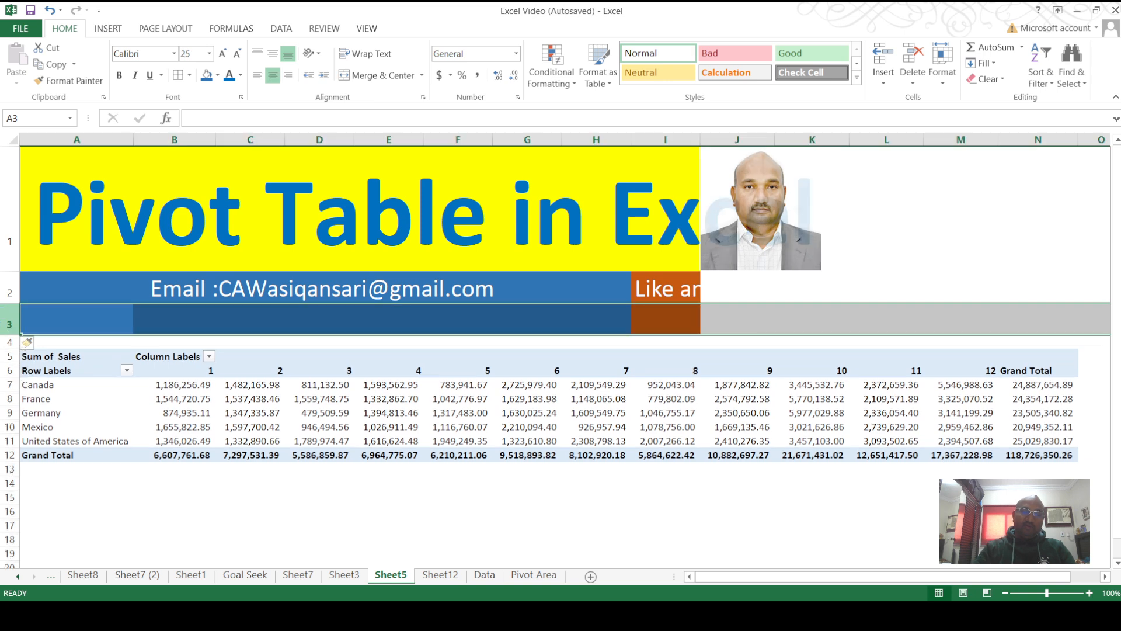
left_click(53, 342)
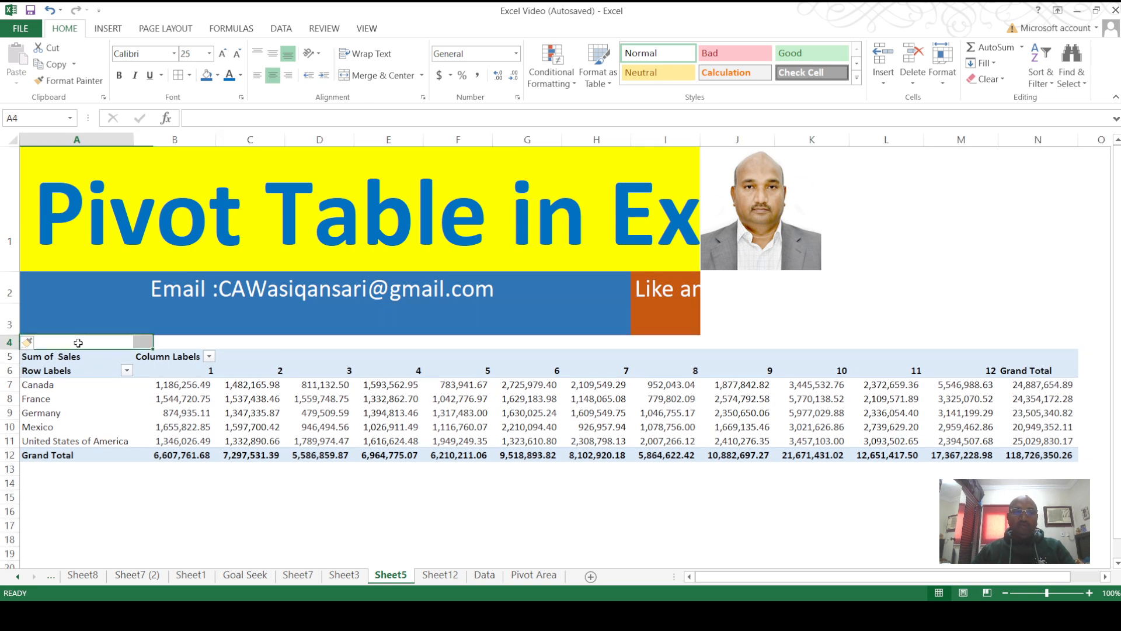
Lay out the empty pivot table on Sheet12 with Country in rows, Sales in values and Month Number in columns.
left_click(444, 577)
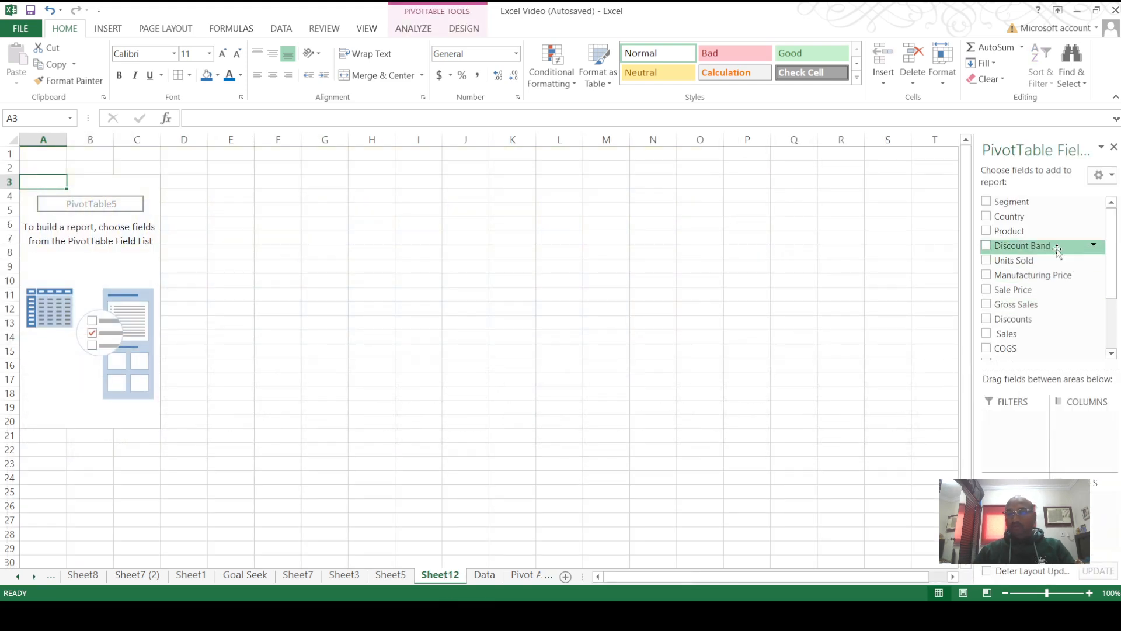
left_click_drag(1042, 219, 1023, 509)
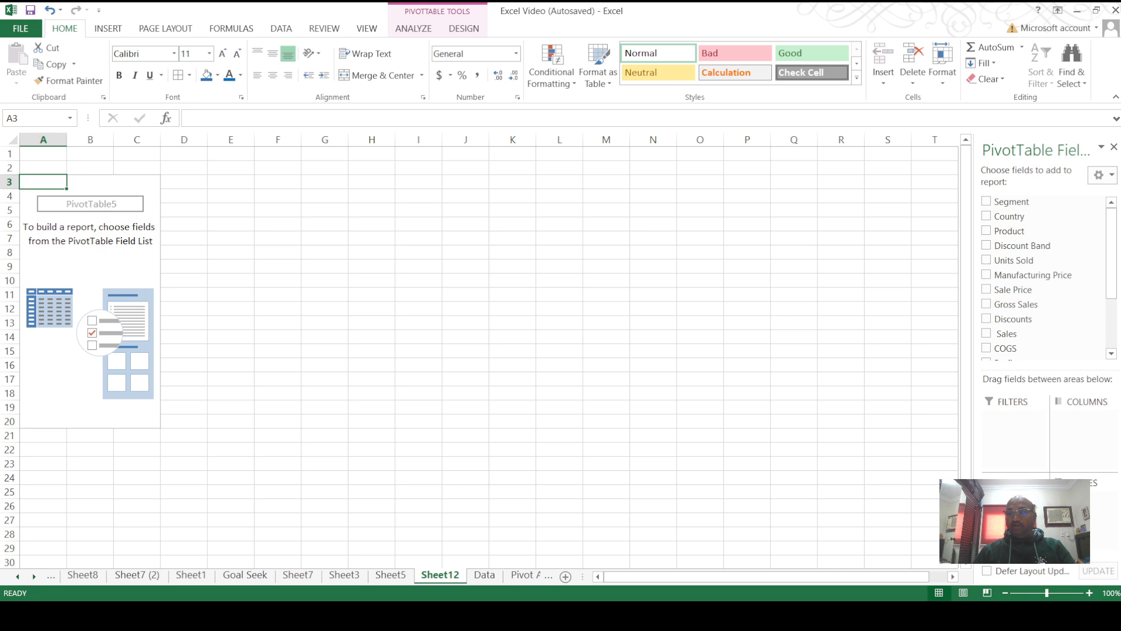
scroll(1033, 307, "down", 2)
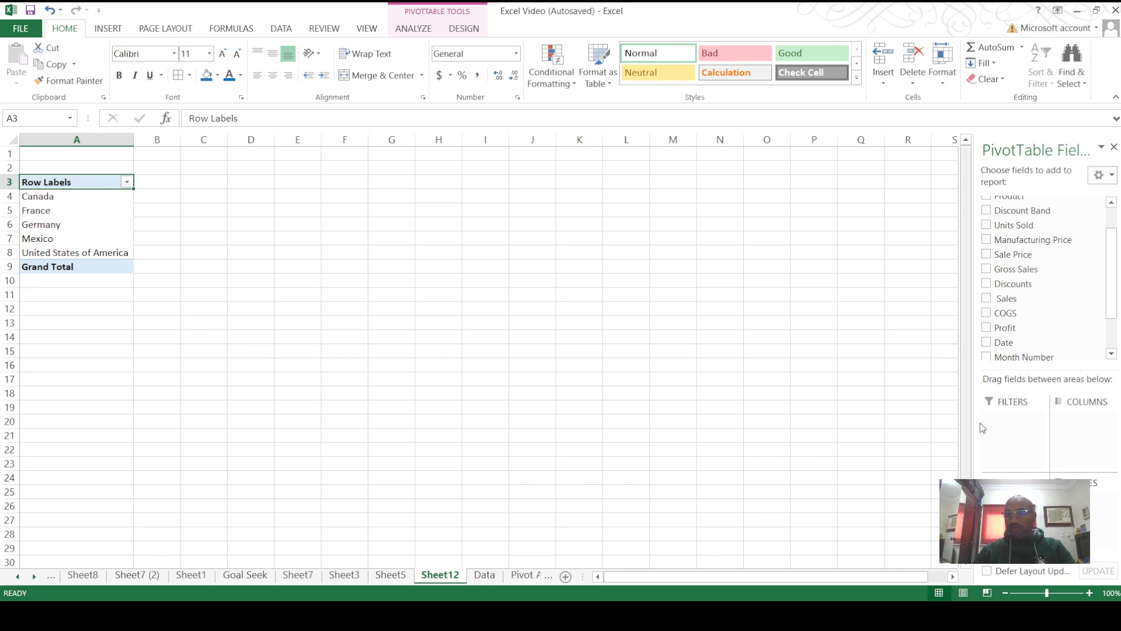
scroll(1028, 295, "down", 2)
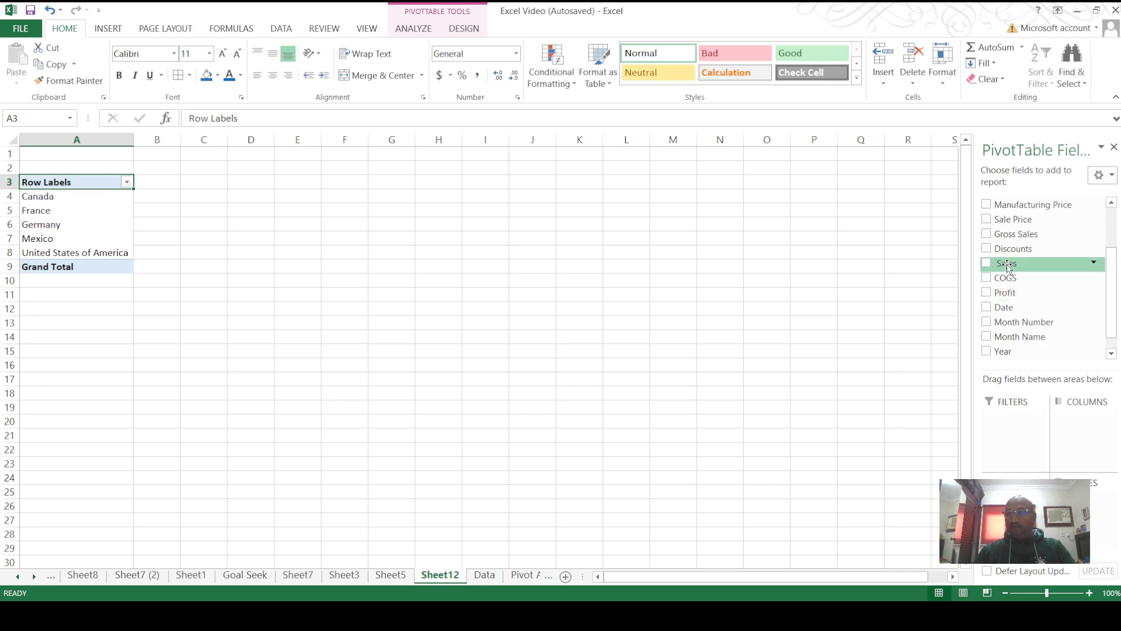
left_click_drag(1013, 282, 1098, 500)
scroll(1054, 295, "down", 1)
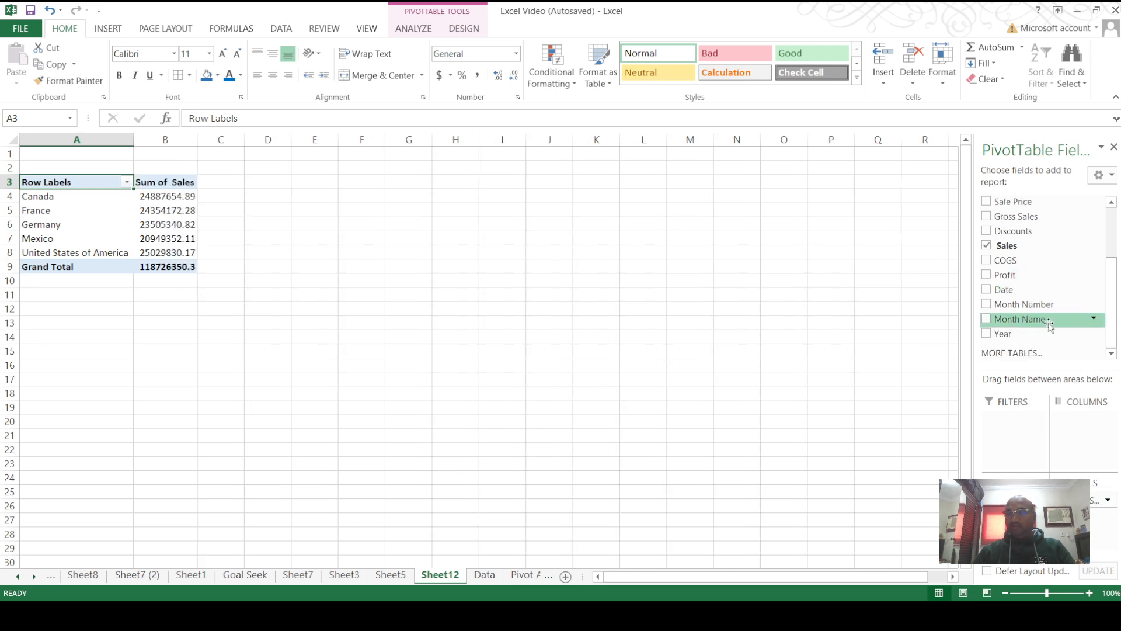
left_click_drag(1049, 304, 1081, 424)
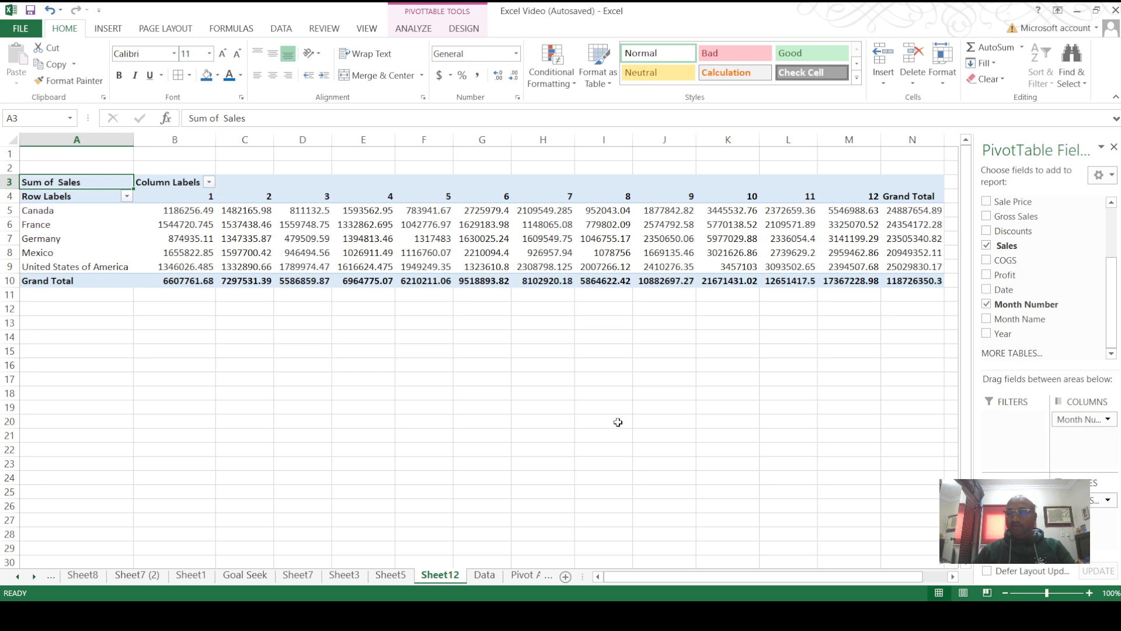
Add Segment as a report filter to the pivot table and filter it to Government.
scroll(1028, 245, "up", 2)
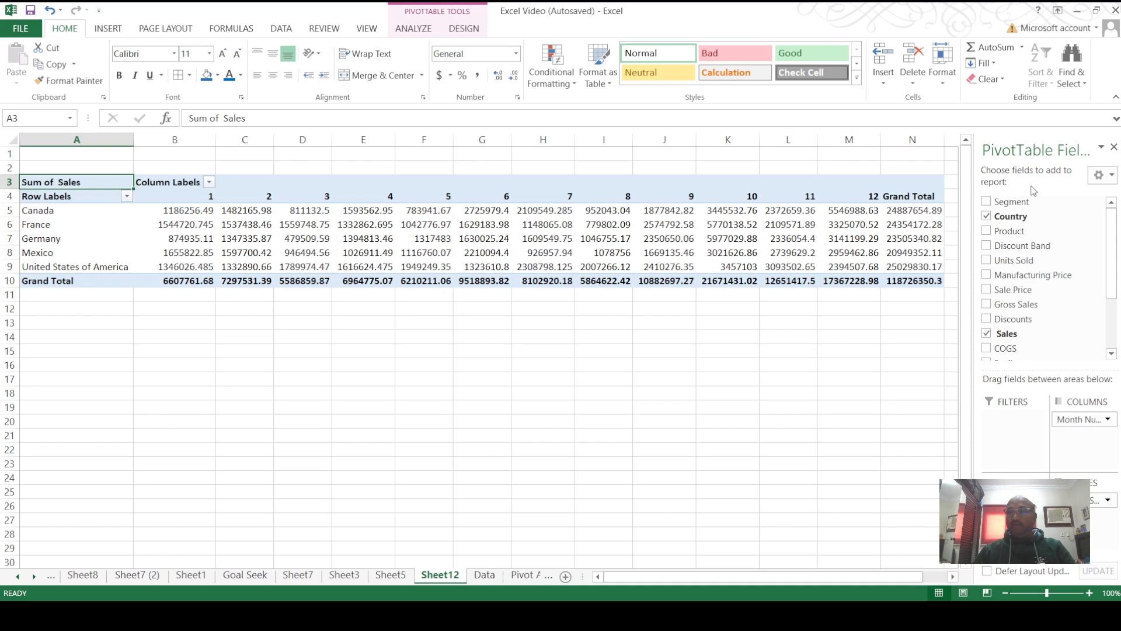
left_click_drag(1012, 201, 1013, 427)
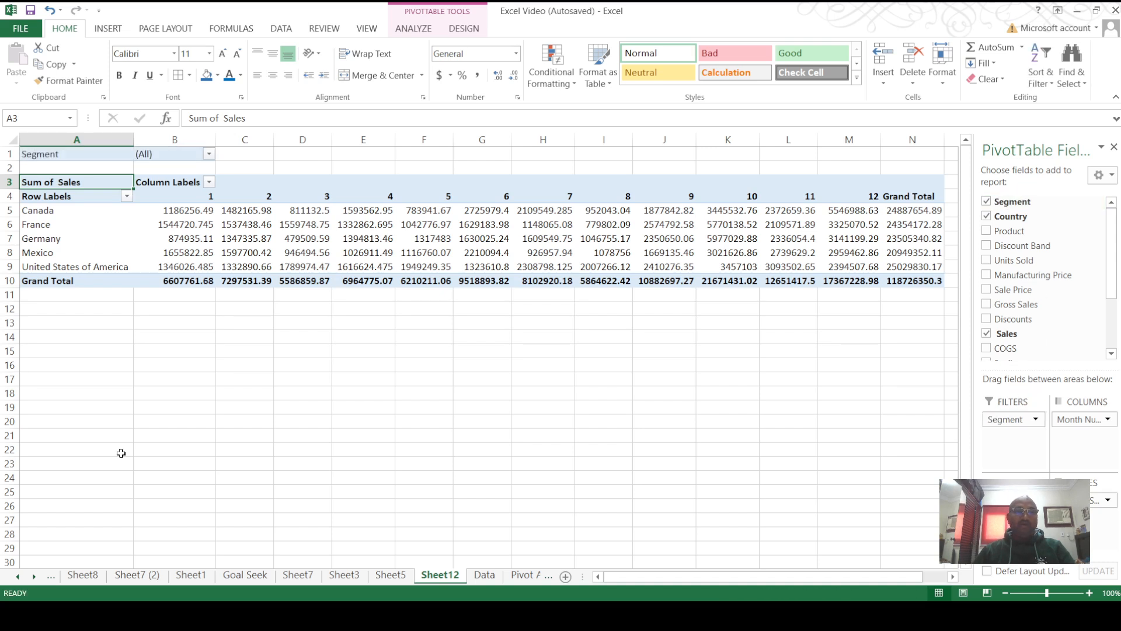
left_click(111, 393)
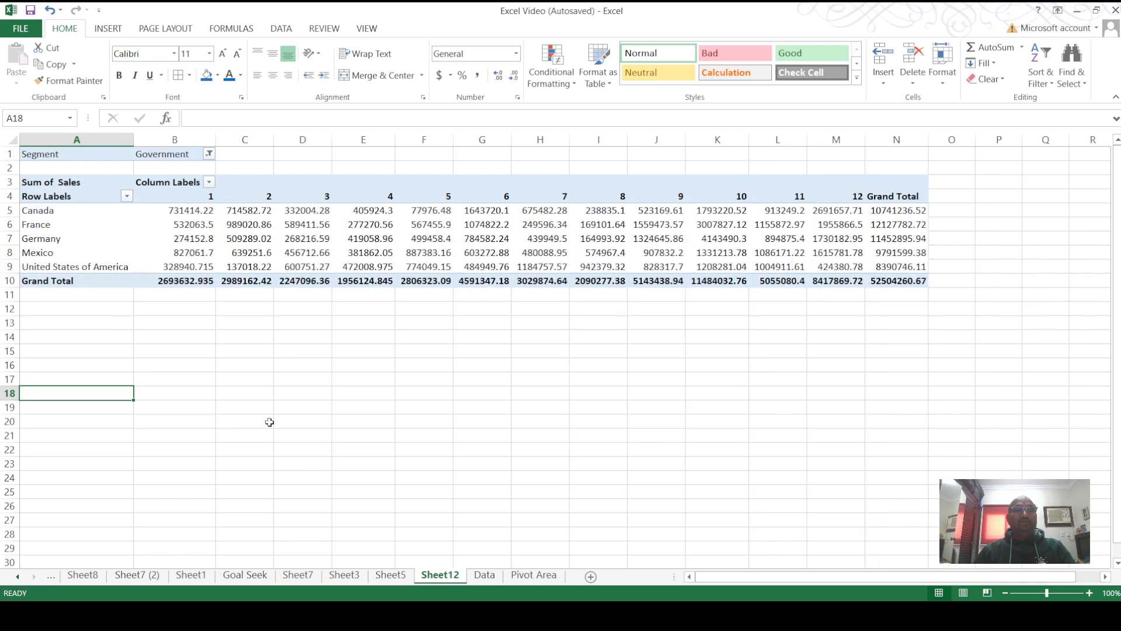
left_click(201, 155)
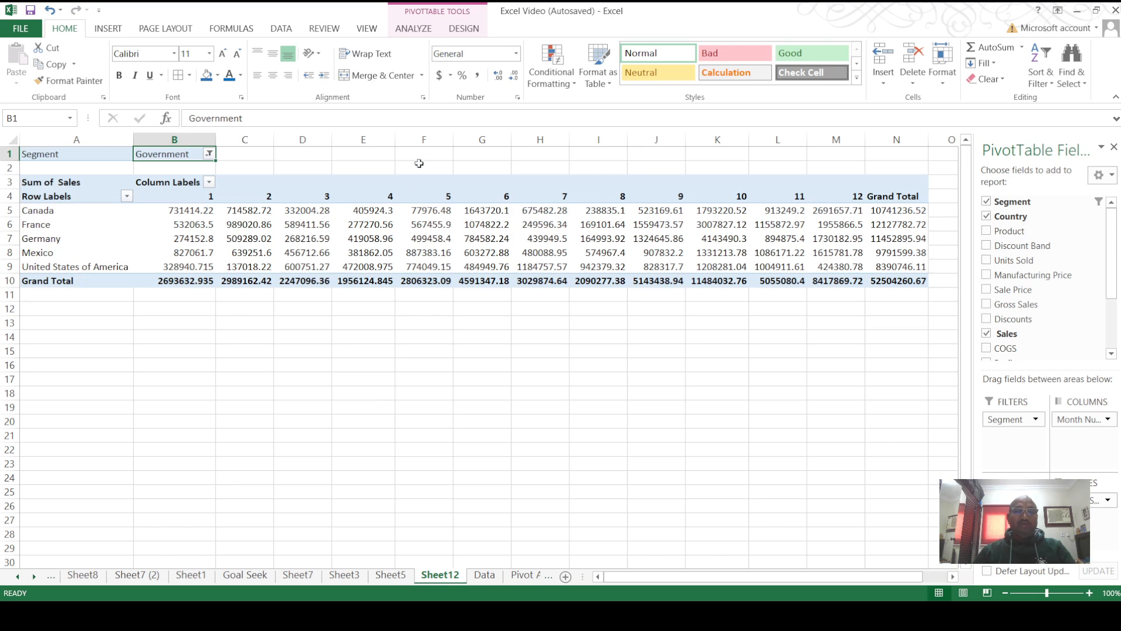
Apply the comma number style to columns B through N.
left_click_drag(192, 139, 869, 167)
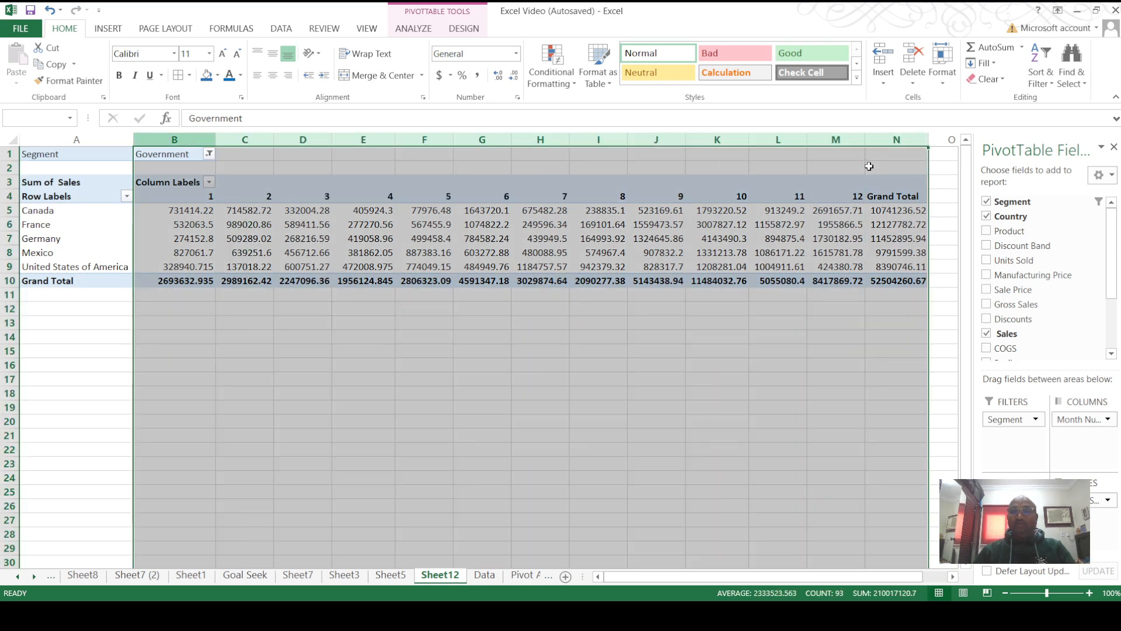
left_click(477, 75)
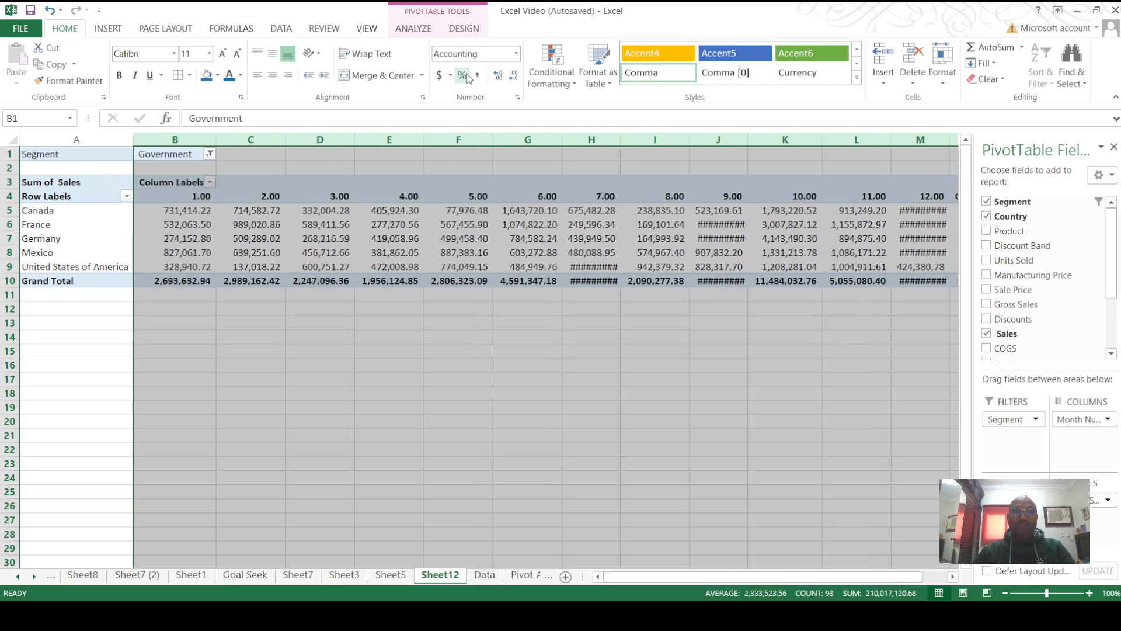
left_click(497, 76)
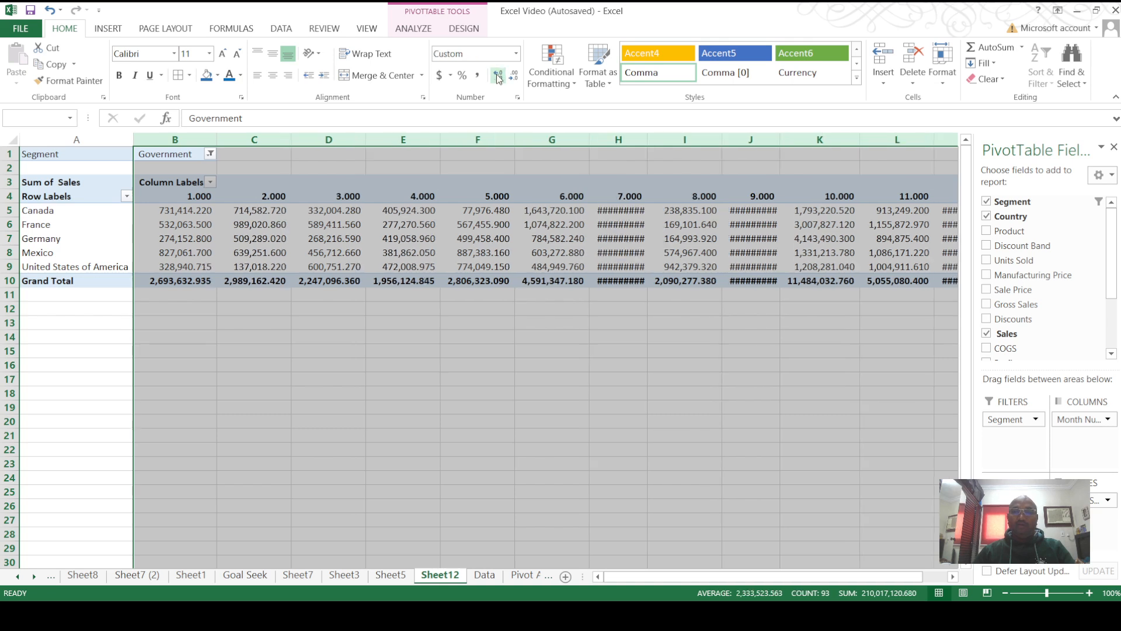
left_click(498, 76)
left_click(497, 76)
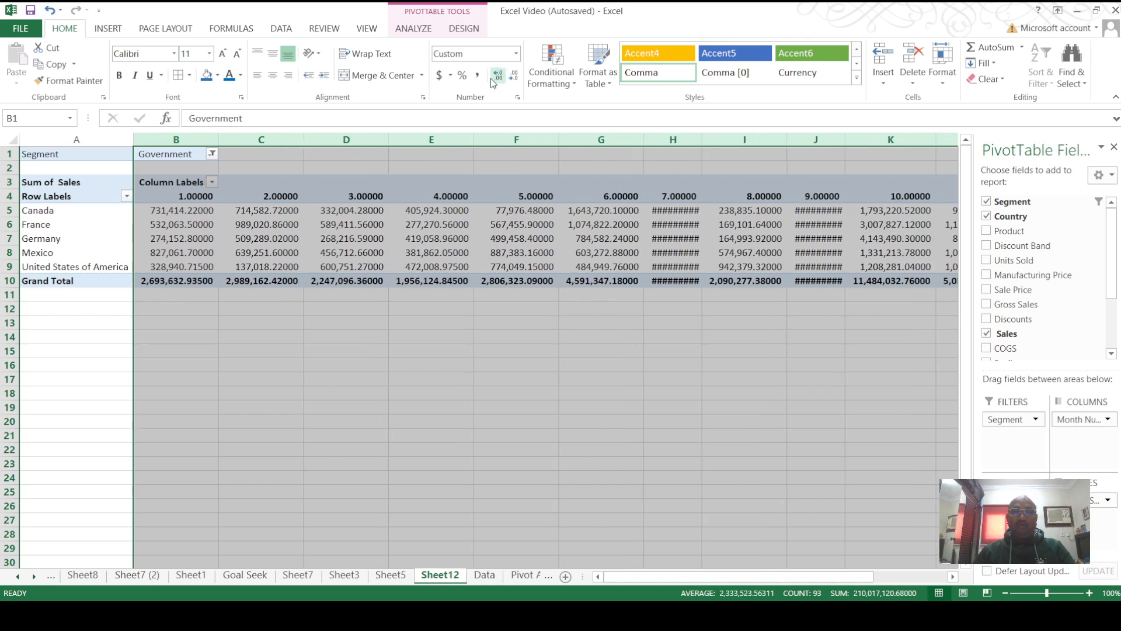
left_click(514, 76)
left_click(513, 76)
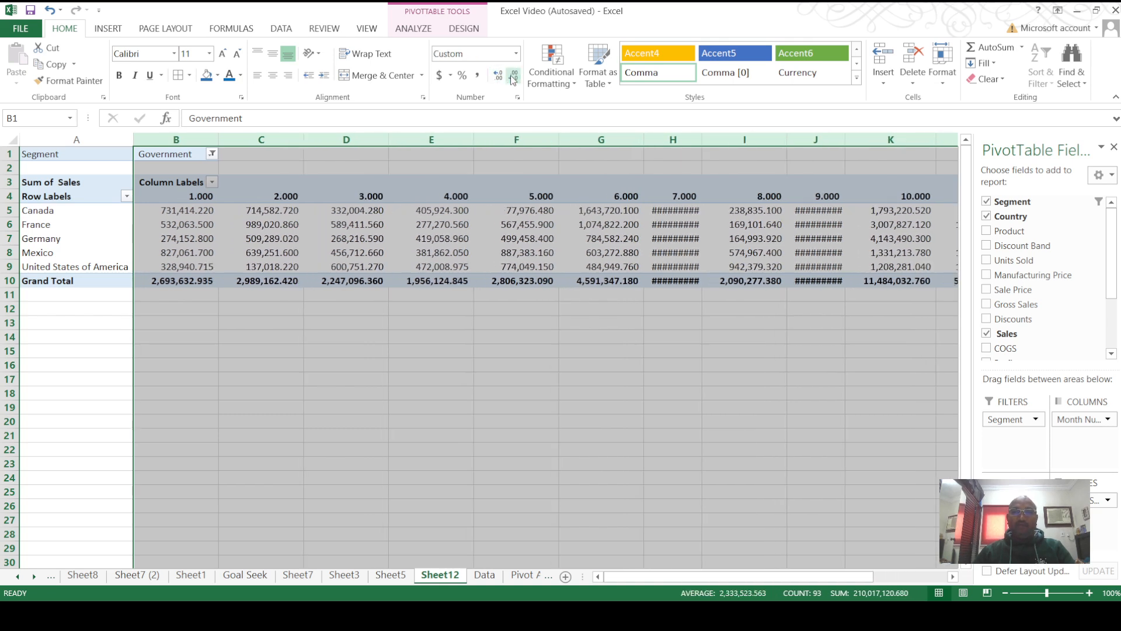
left_click(513, 76)
Remove all decimal places from columns B through N and autofit their widths.
left_click(513, 76)
left_click(513, 76)
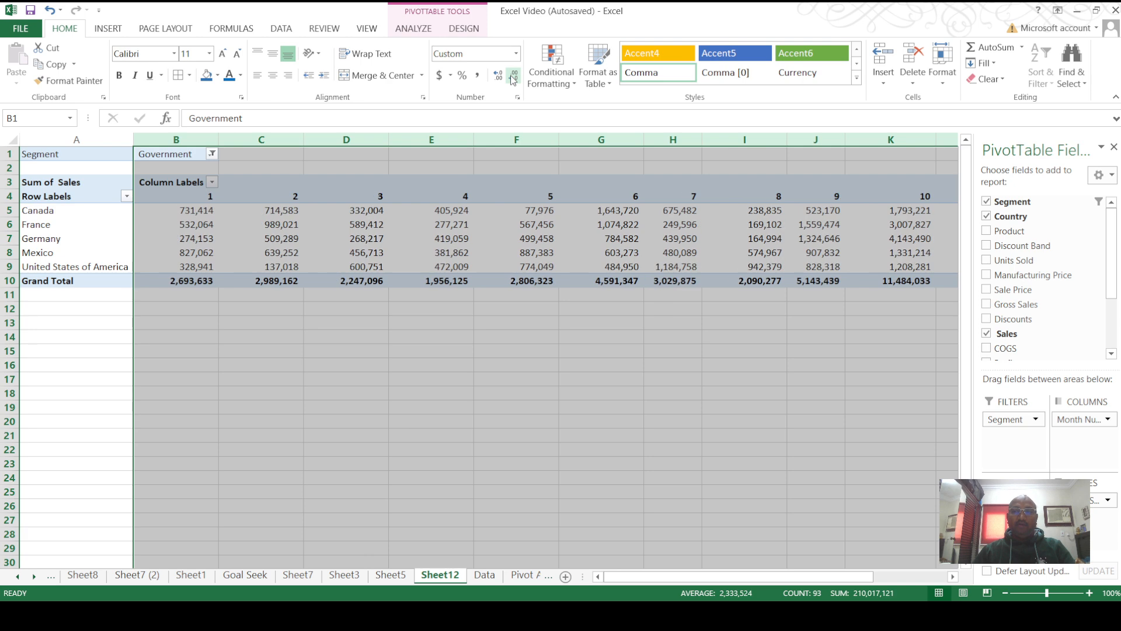
double_click(218, 139)
left_click(305, 393)
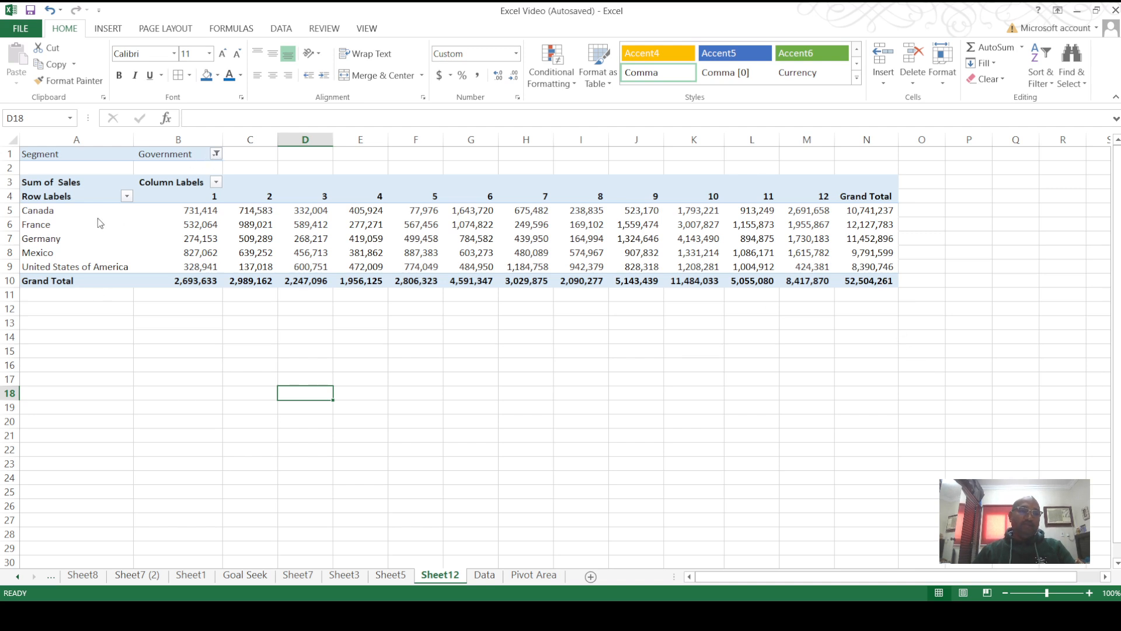
Switch the Segment filter to (All) and back to Government, and nest Product under Country in the pivot rows.
left_click(124, 316)
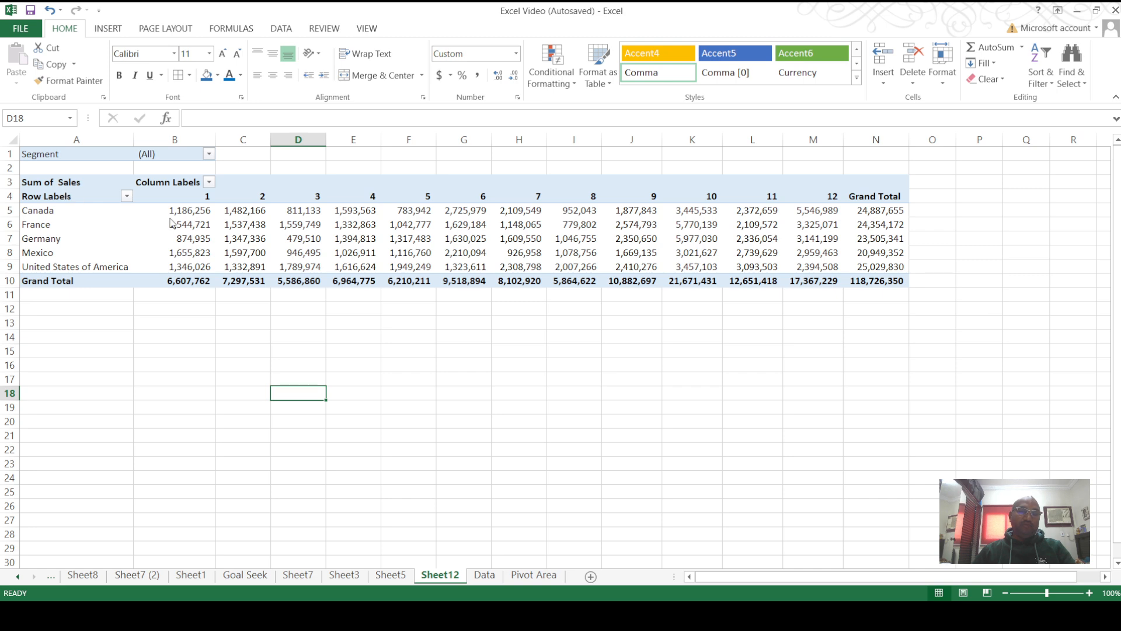
left_click(310, 239)
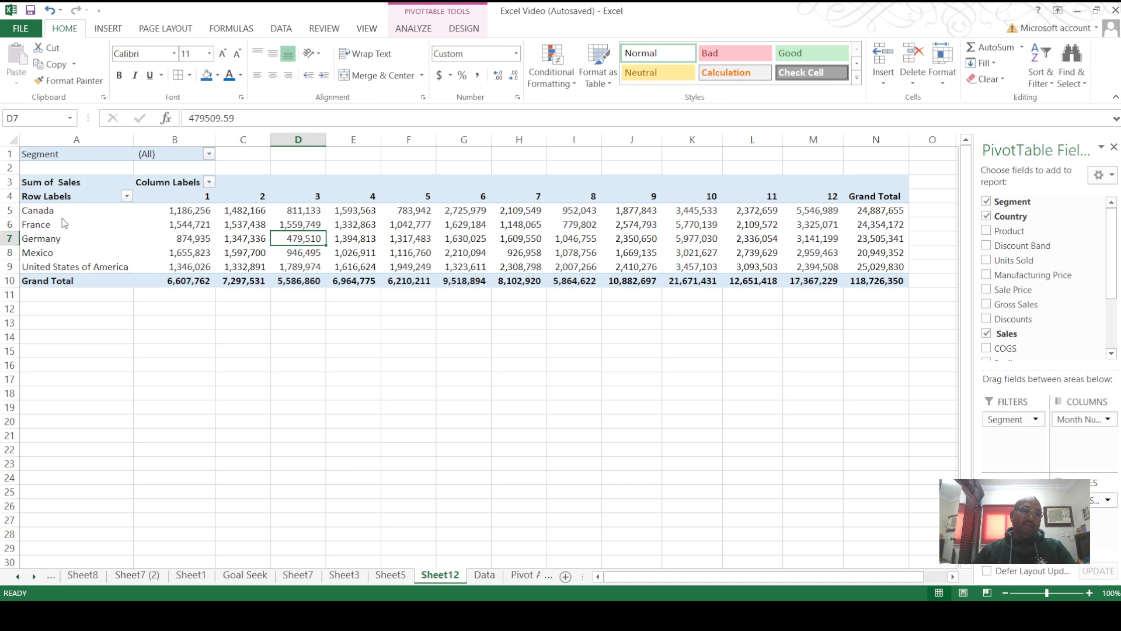
left_click(137, 327)
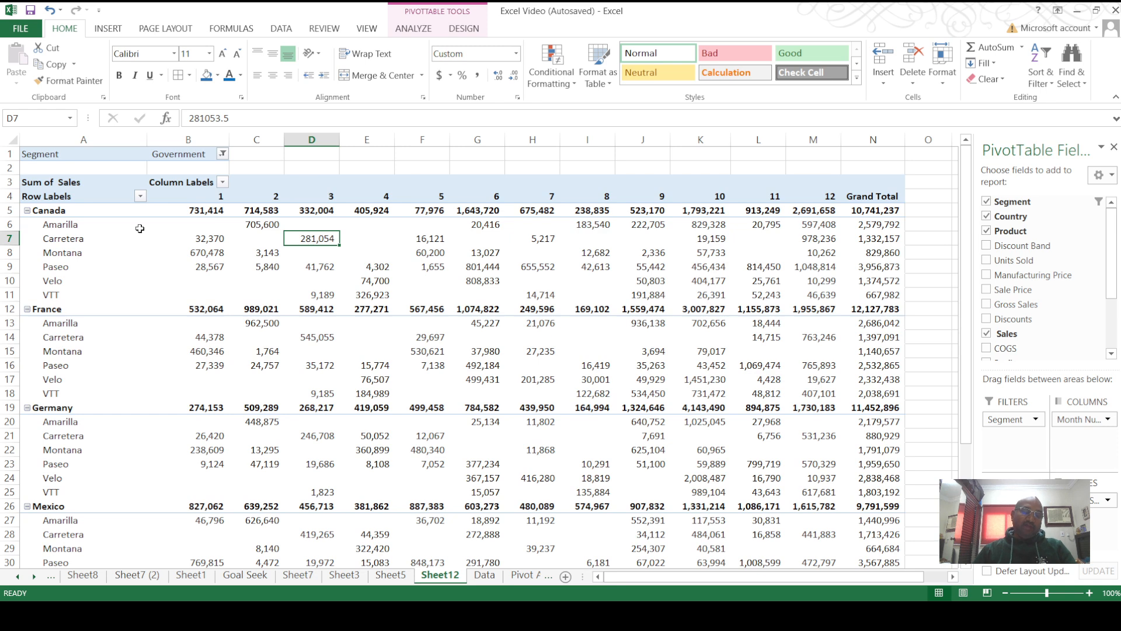
Look at the Canada group and its first product row, Amarilla, in the pivot table.
left_click(41, 211)
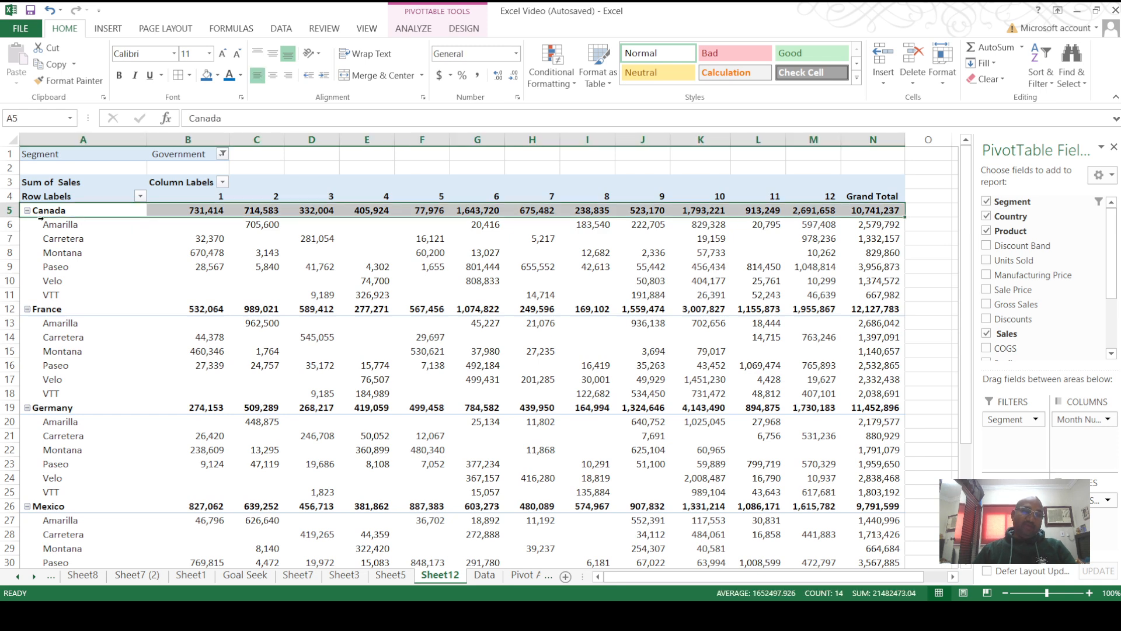
left_click(48, 226)
key("Up")
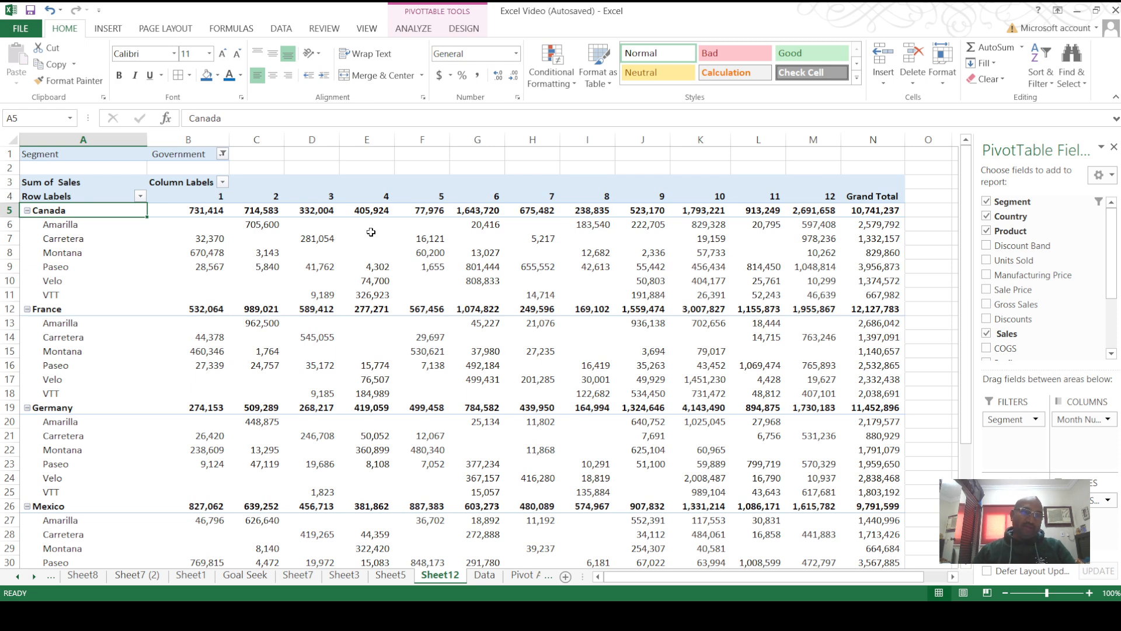
Switch the pivot table to tabular form so Country and Product appear in separate columns.
left_click(75, 139)
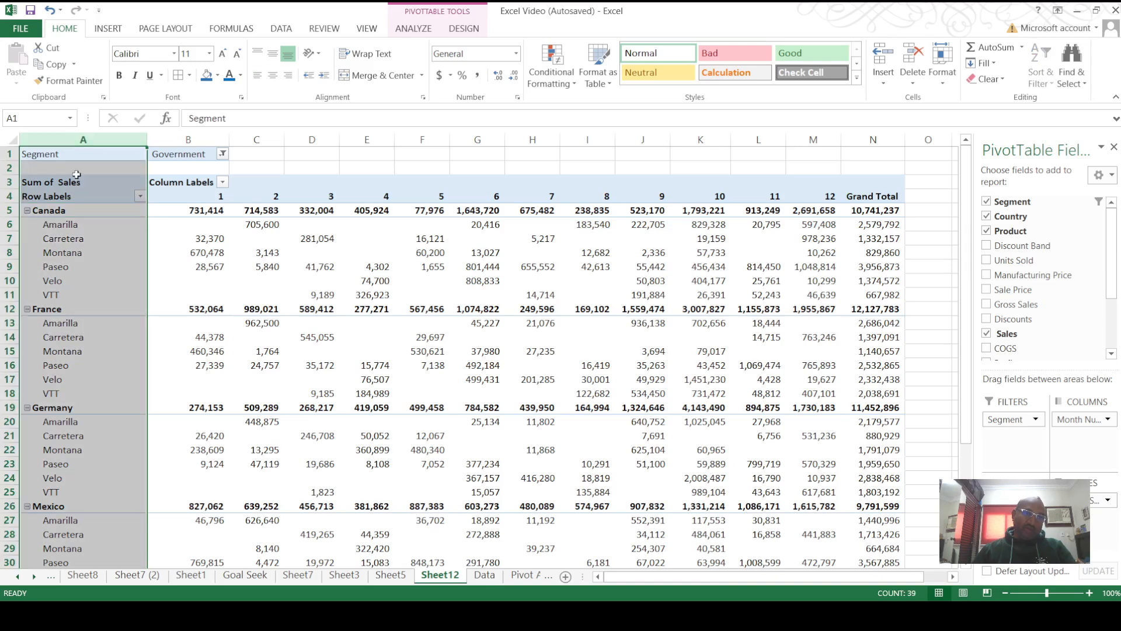
left_click(71, 211)
left_click_drag(71, 211, 175, 211)
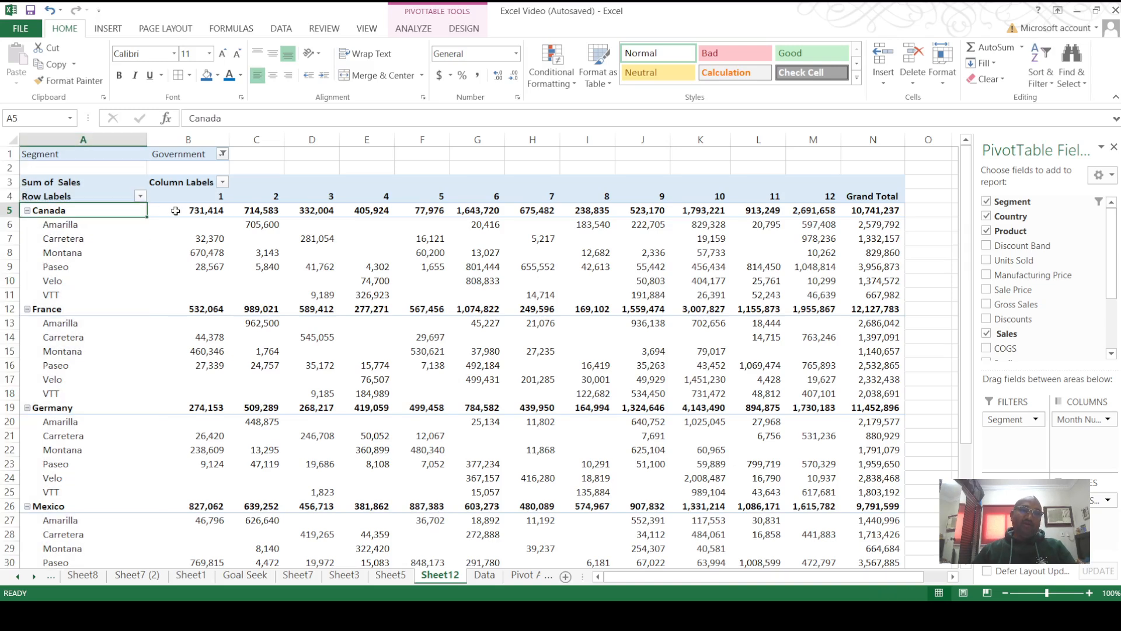
left_click(175, 211)
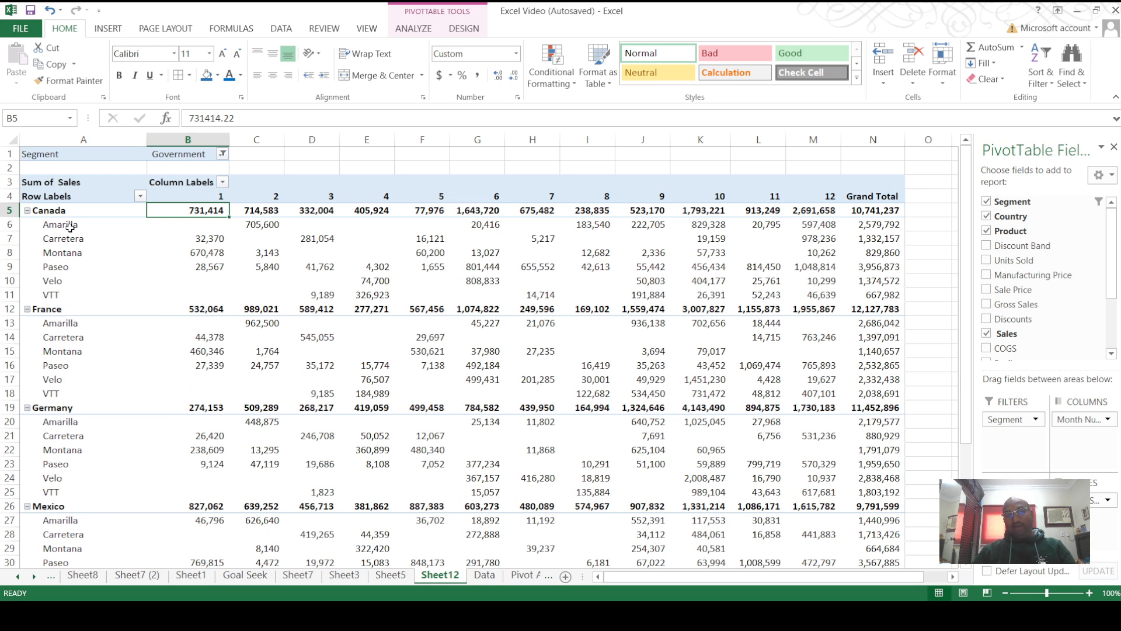
left_click(70, 228)
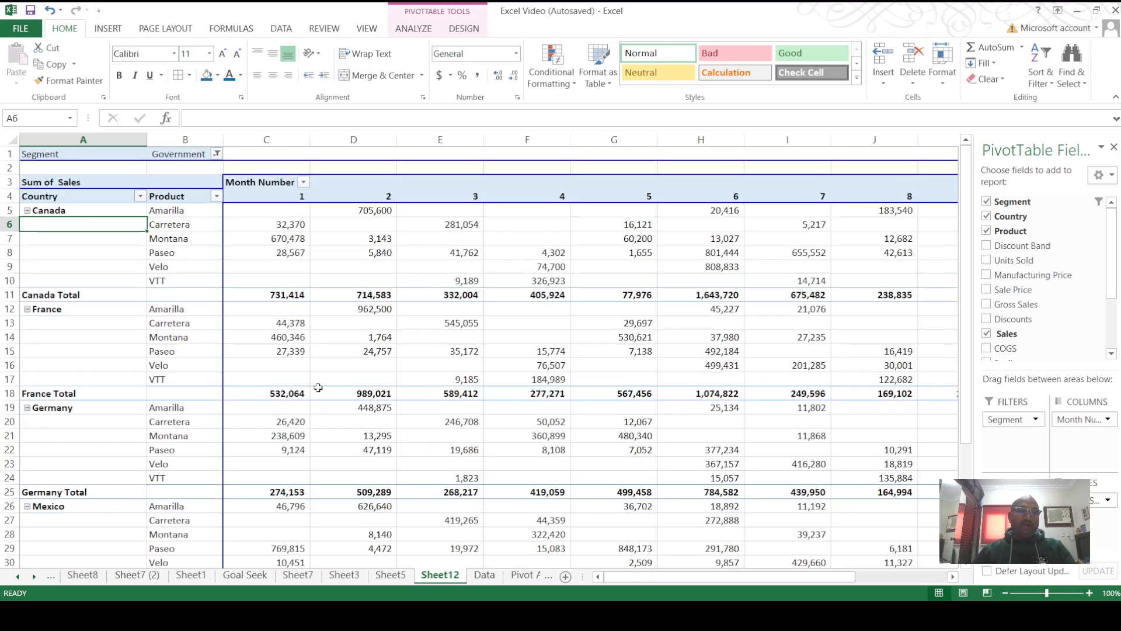
Move Product above Country in the pivot rows and set the Segment filter to (All).
left_click(77, 211)
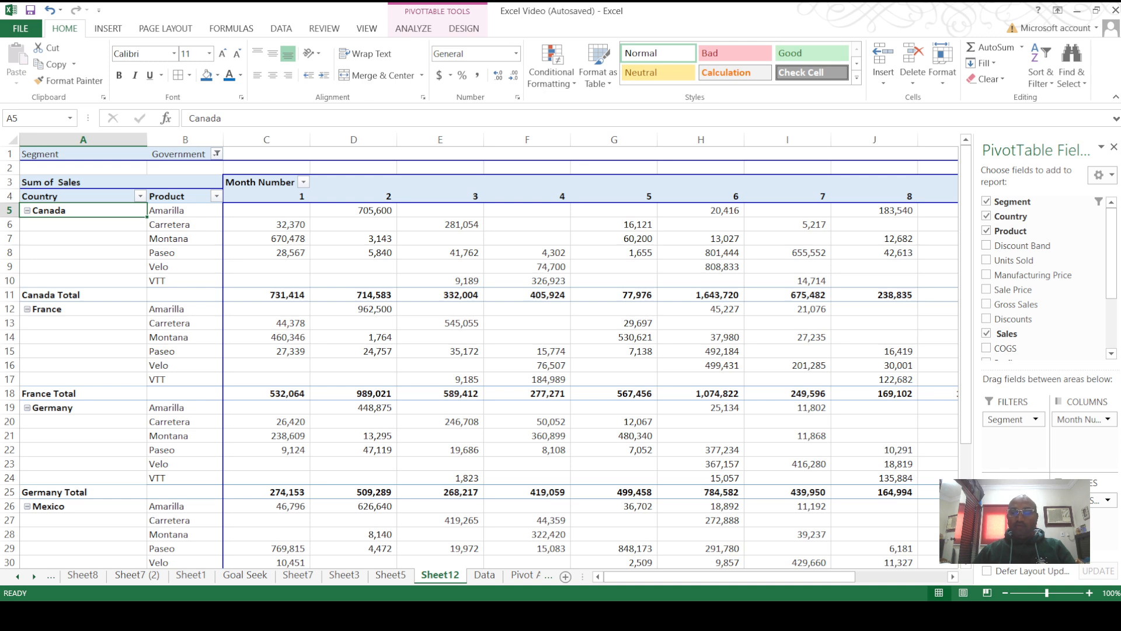
left_click_drag(1010, 515, 1010, 496)
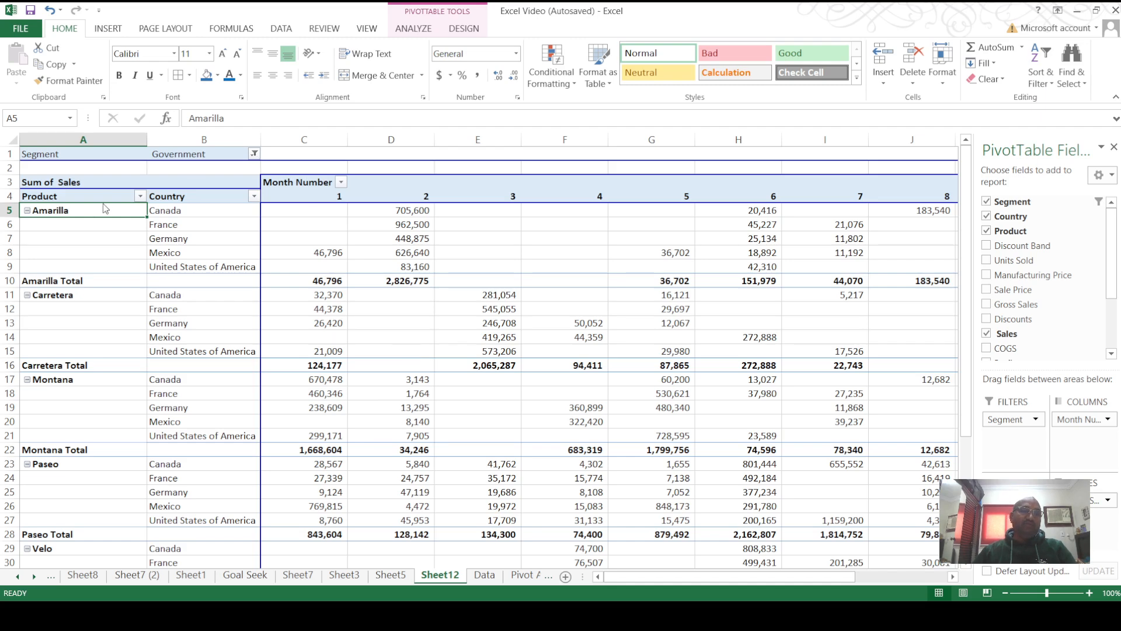
left_click(156, 322)
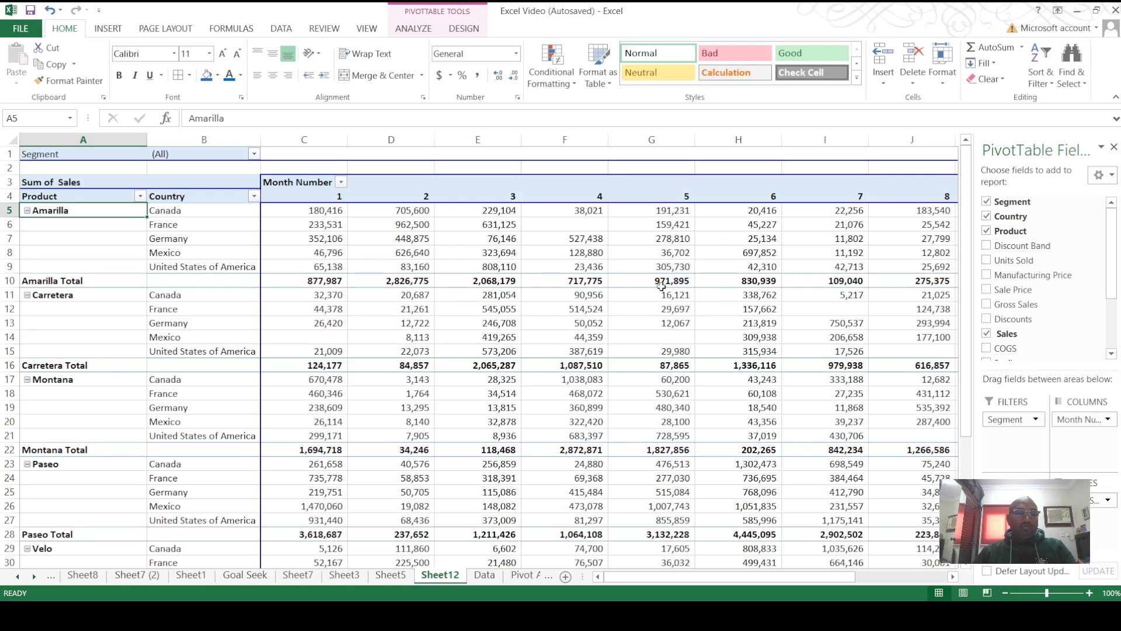
Review the first three topic headings on the Pivot Area sheet, through Sorting and Filtering Data, and return to Sheet12.
left_click(530, 575)
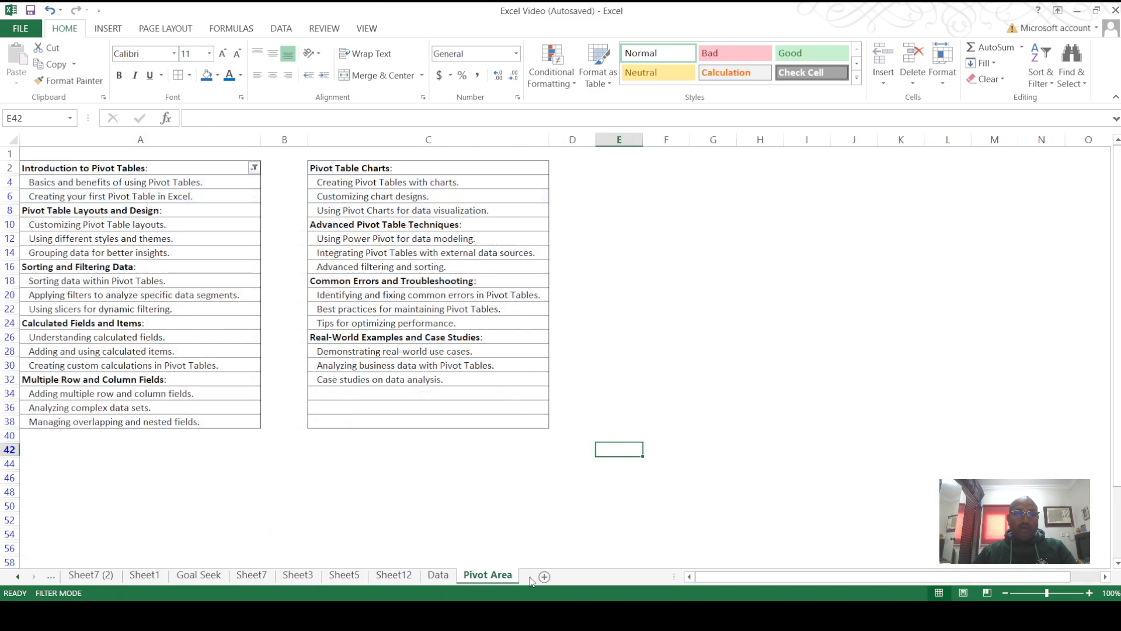
left_click(68, 169)
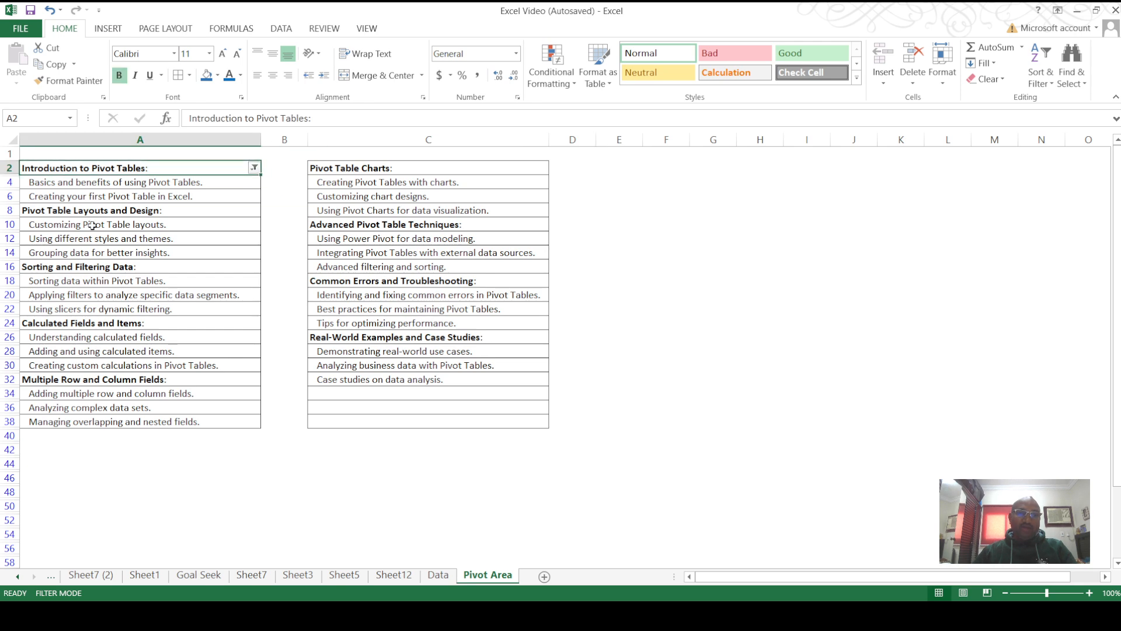
left_click(103, 208)
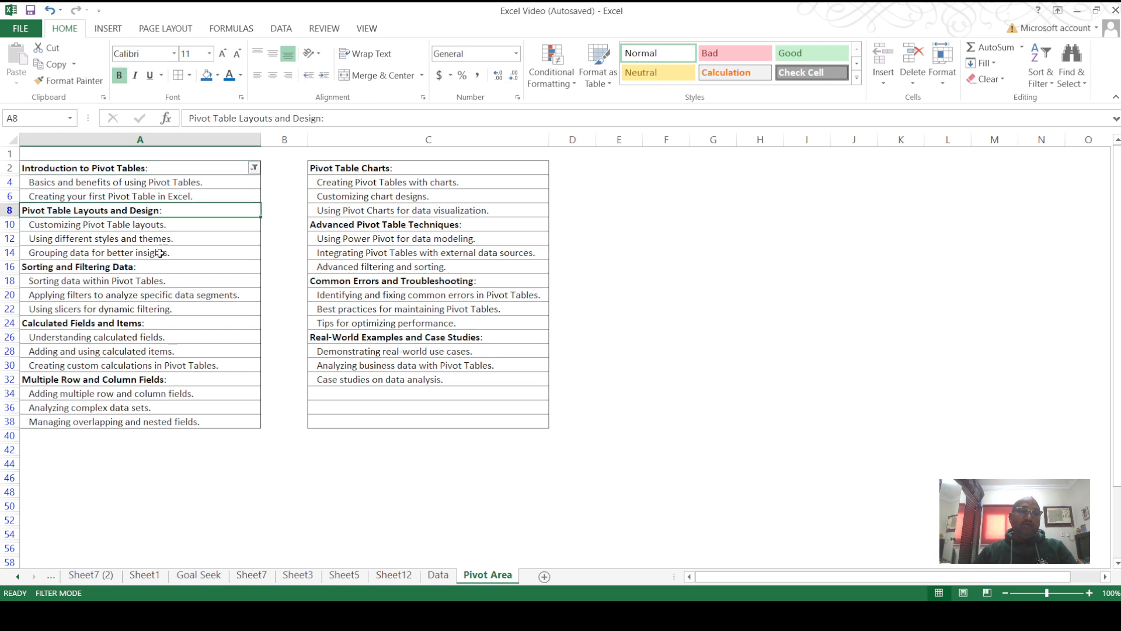
left_click(35, 266)
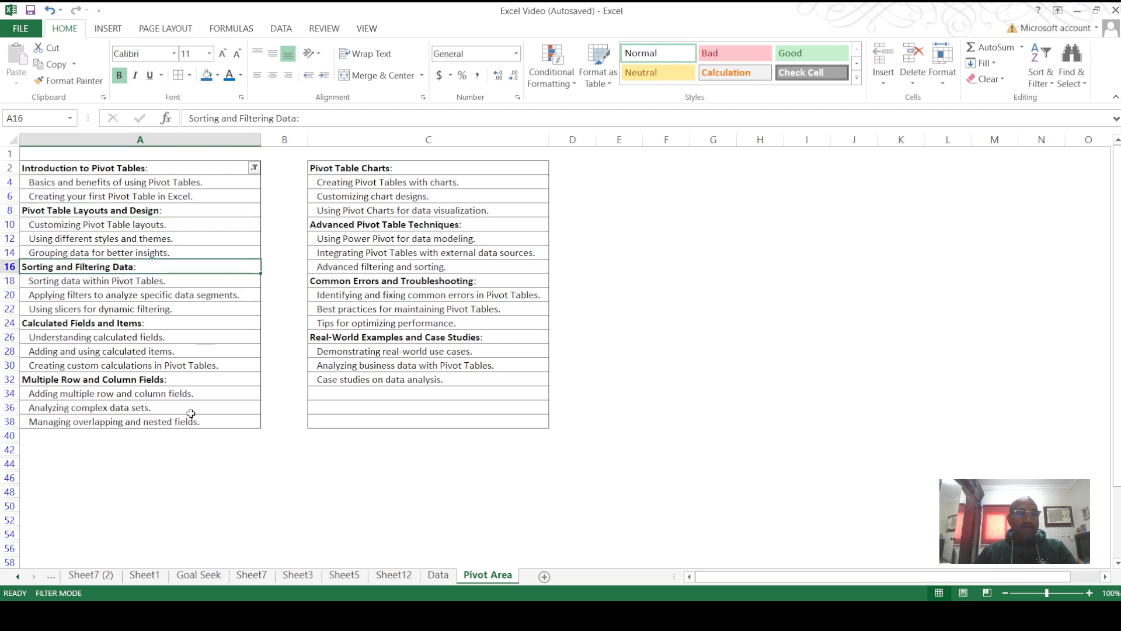
left_click(437, 578)
left_click(409, 578)
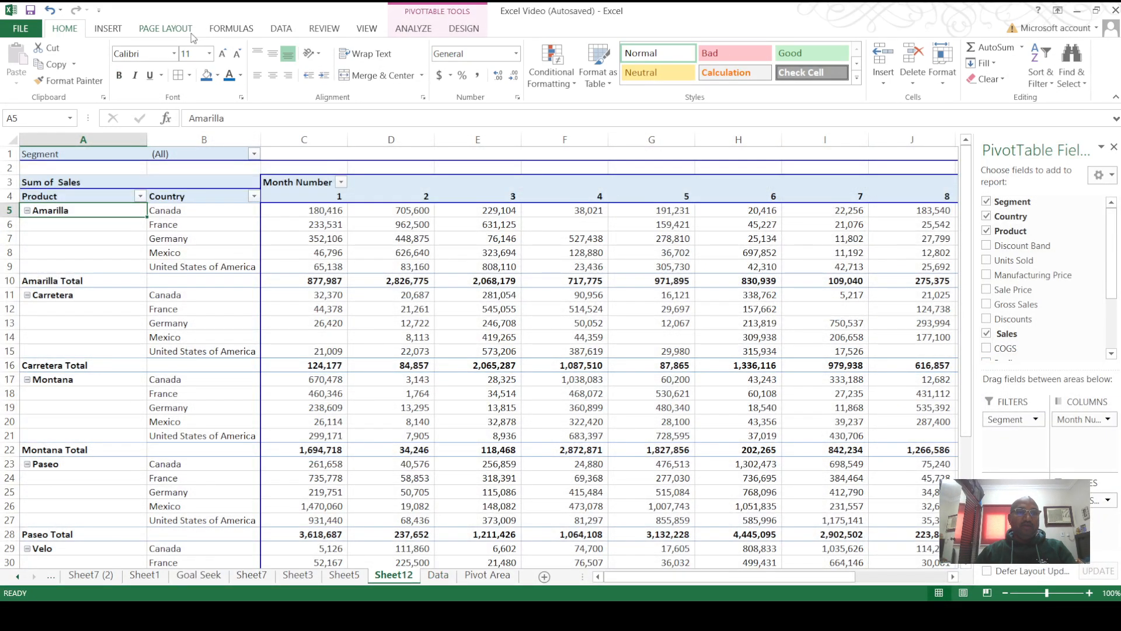
Undo the Segment filter, field order and layout changes until only Country remains in the pivot rows.
left_click(47, 10)
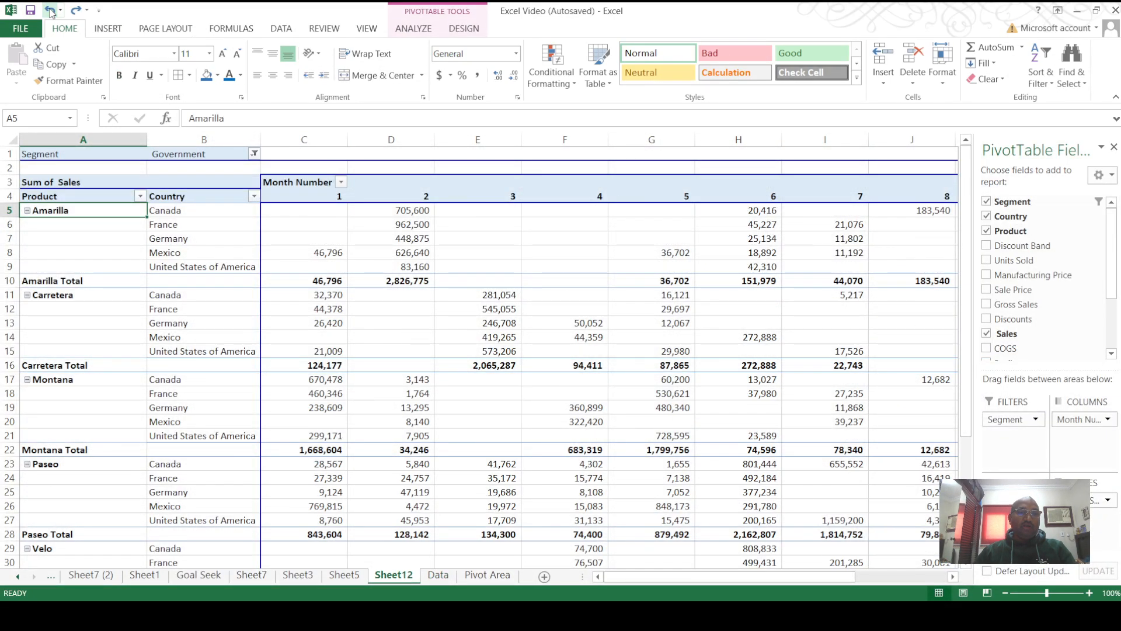
left_click(48, 11)
left_click(50, 12)
left_click(50, 12)
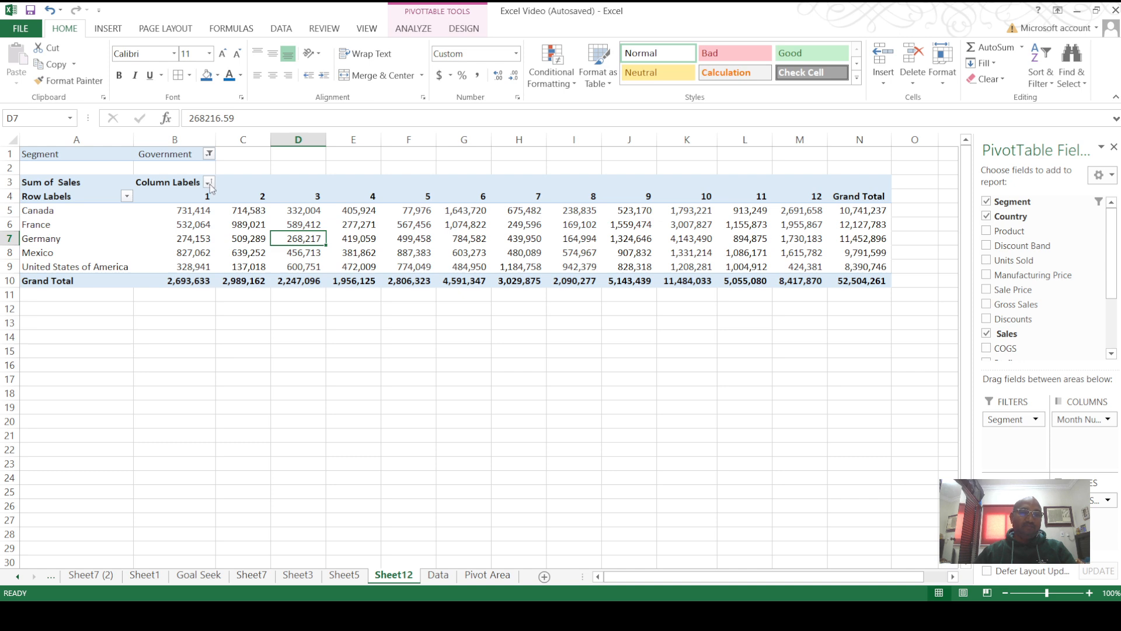
Sort the month columns from 12 down to 1, and return them to ascending order.
left_click(195, 208)
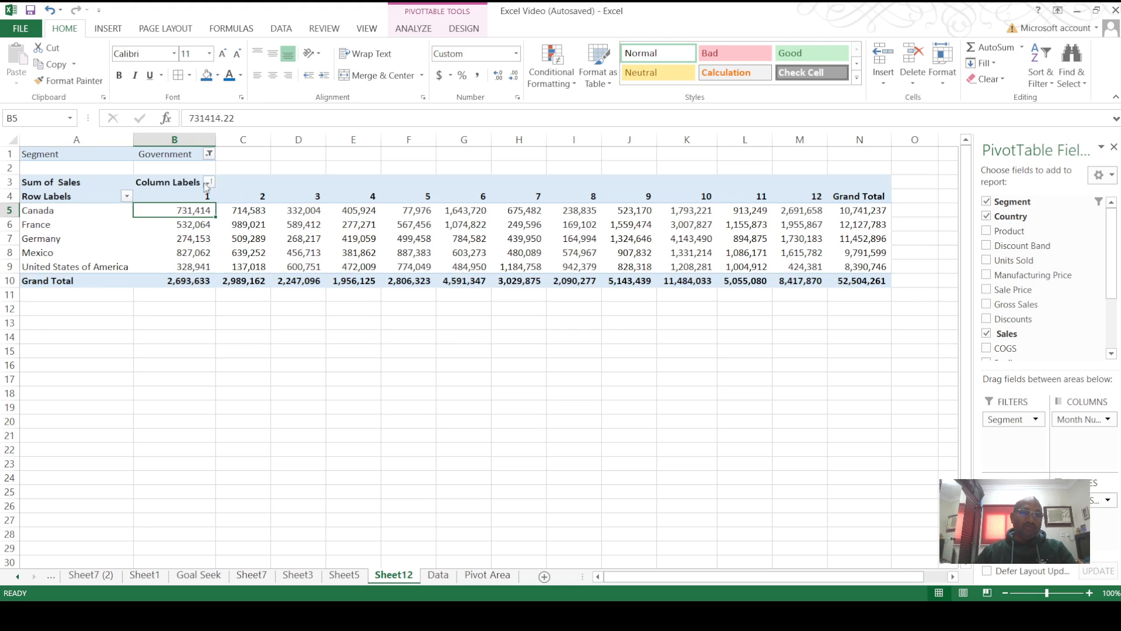
left_click(117, 223)
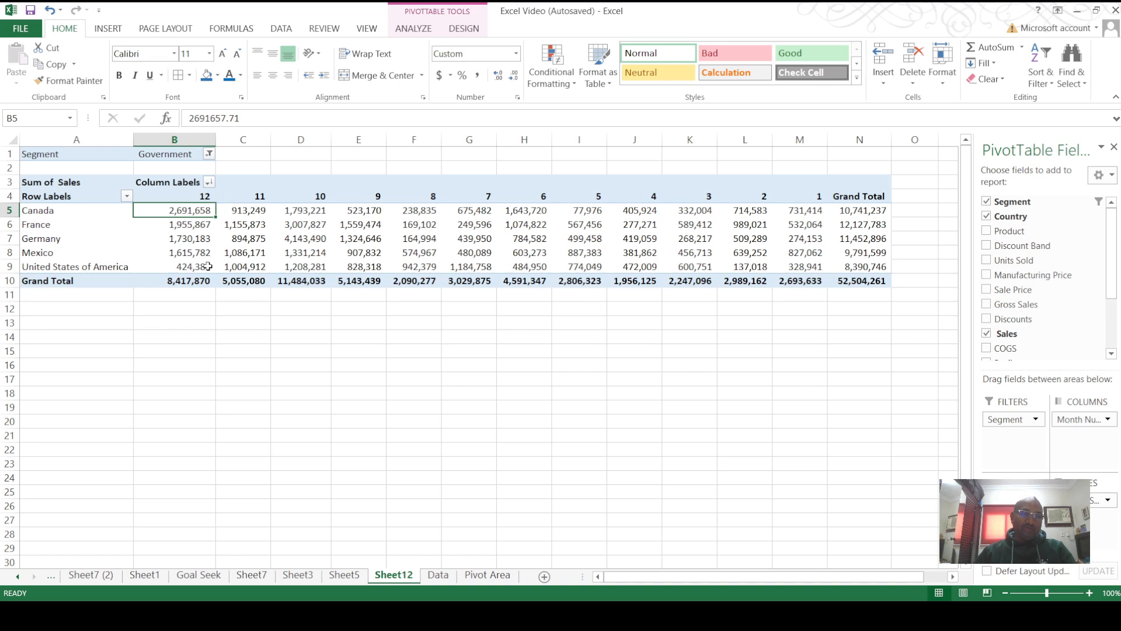
left_click(259, 213)
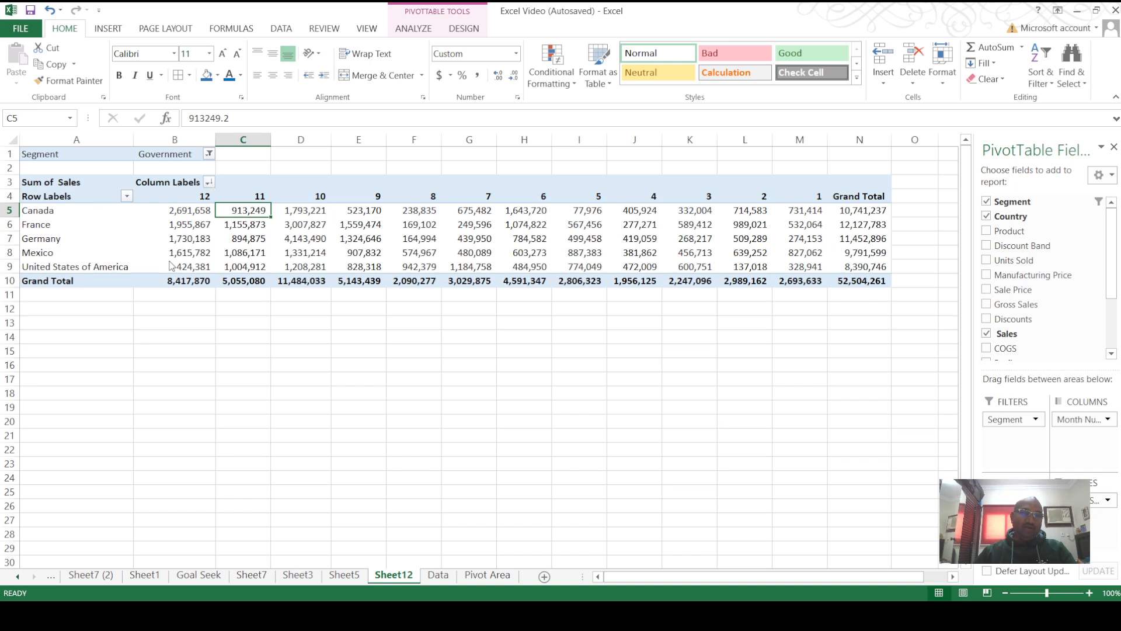
left_click(141, 202)
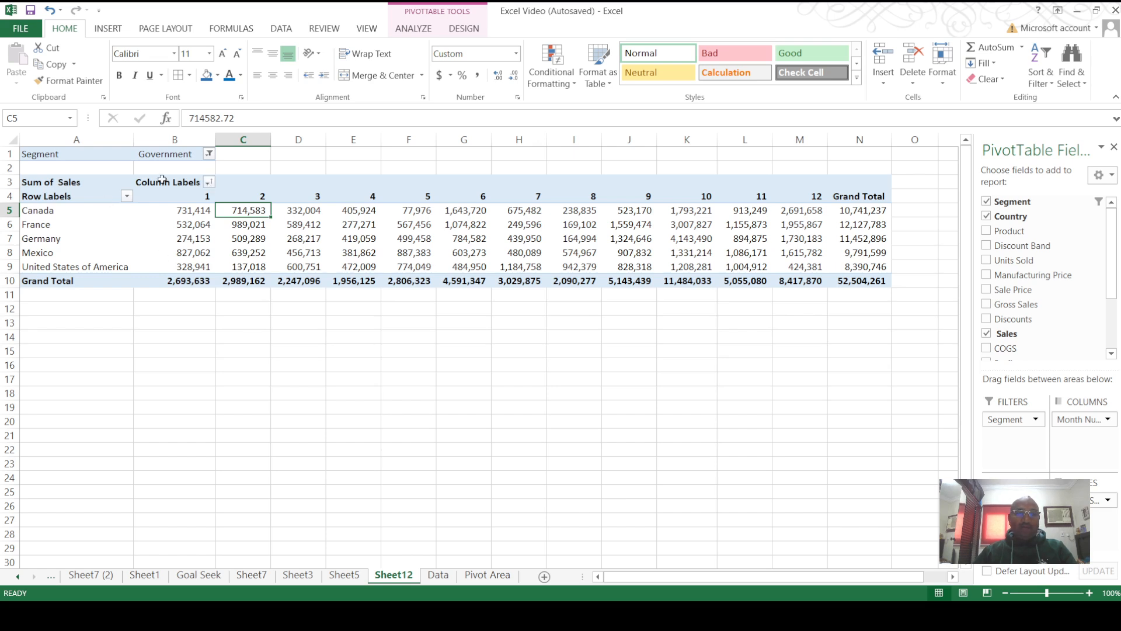
Sort the pivot table's month columns in descending order.
left_click(213, 185)
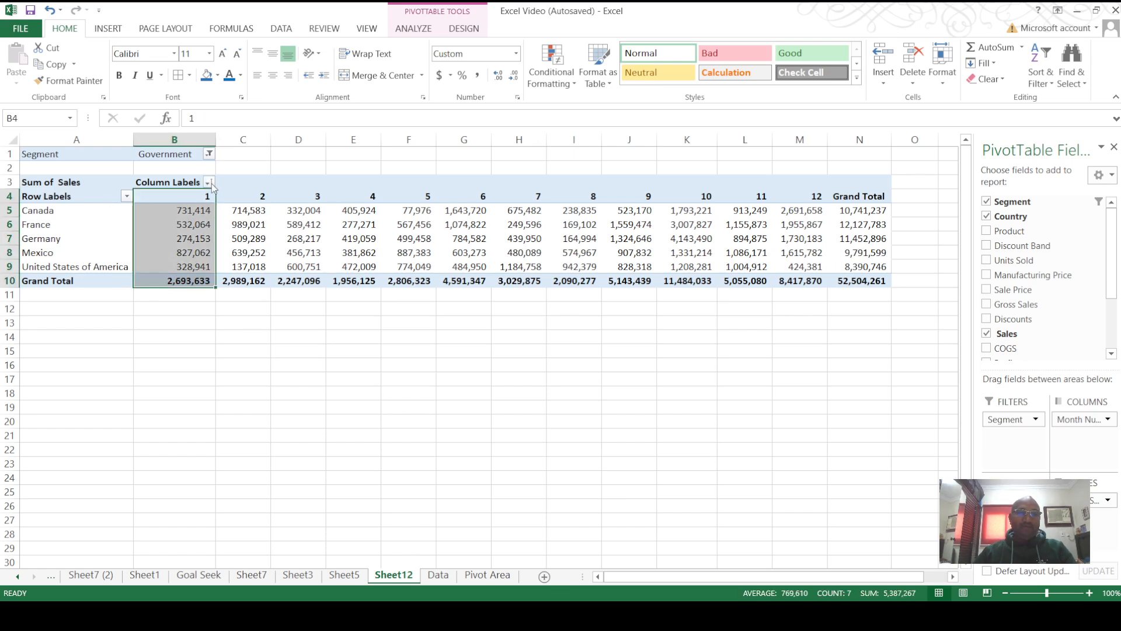
left_click(124, 219)
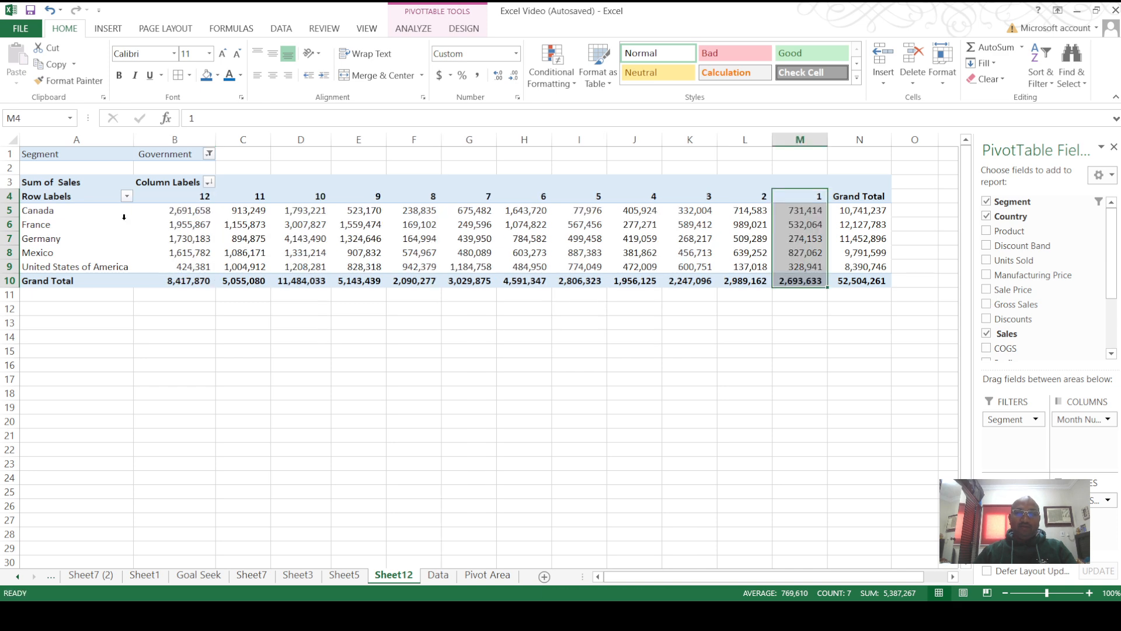
left_click(638, 390)
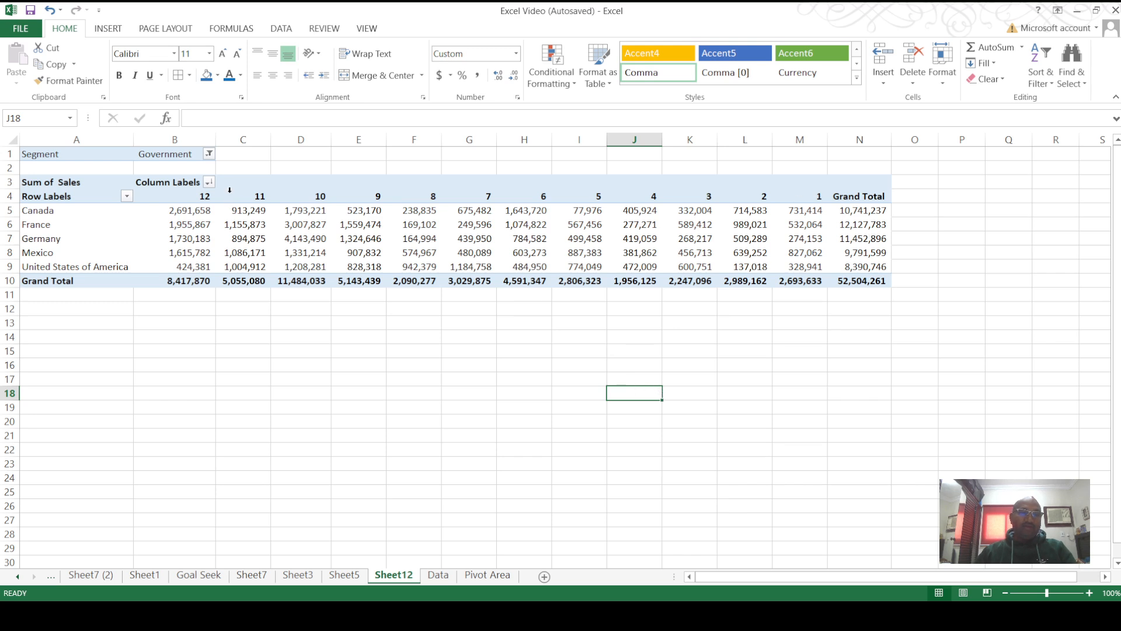
Sort the pivot table's month columns in ascending order, from 1 to 12.
left_click(209, 183)
left_click(129, 193)
left_click(469, 381)
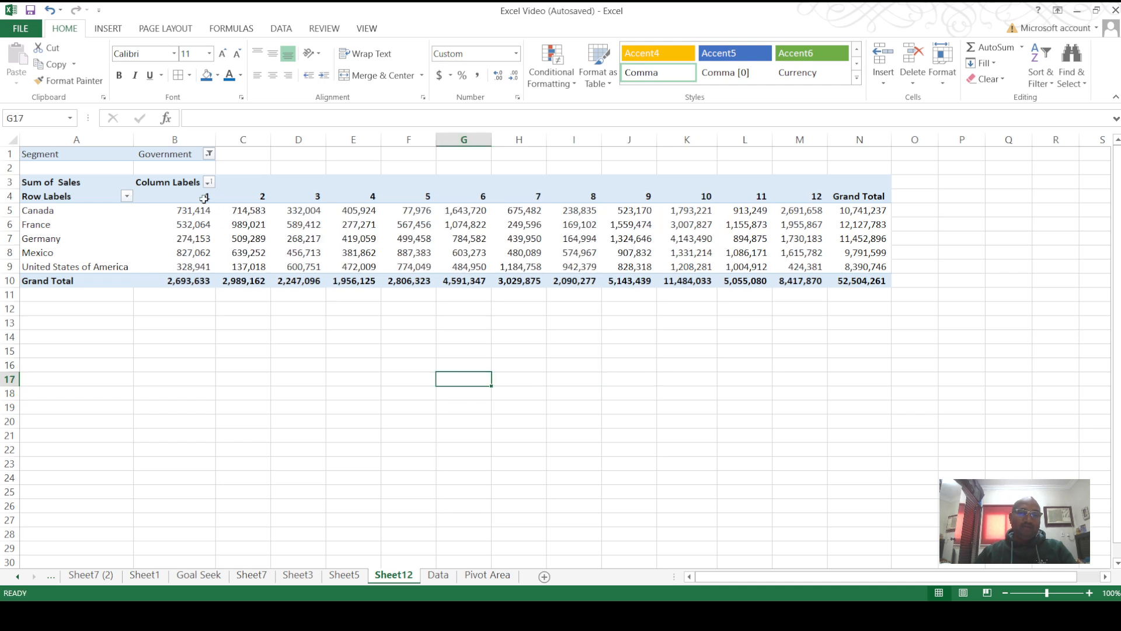
Sort the country rows in descending order of their total sales.
left_click(859, 210)
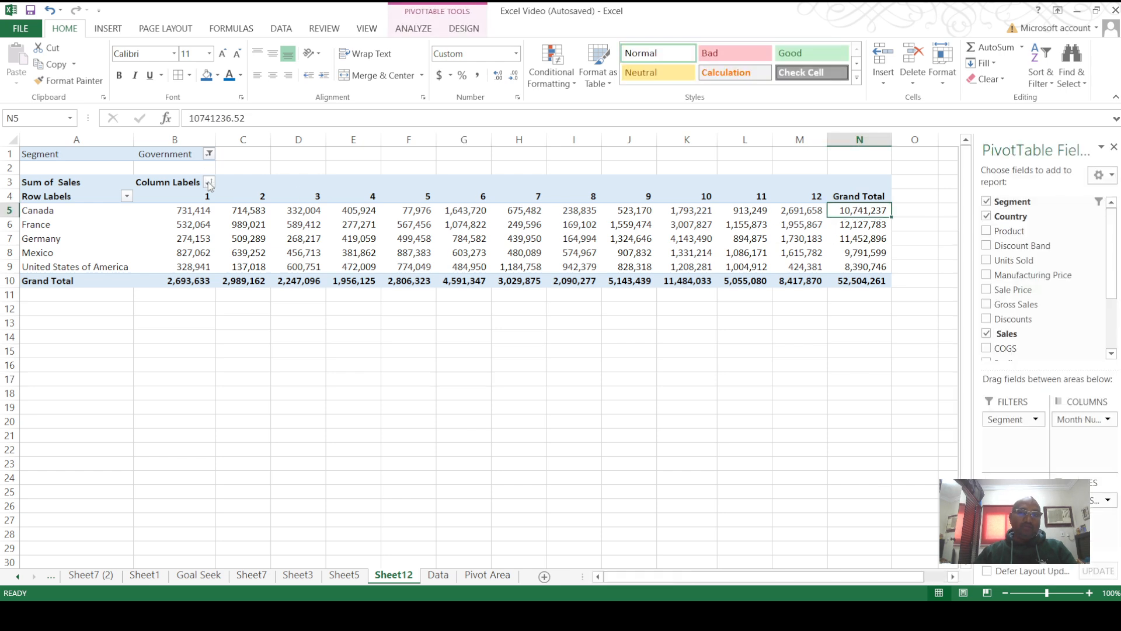
left_click(88, 214)
left_click(54, 228)
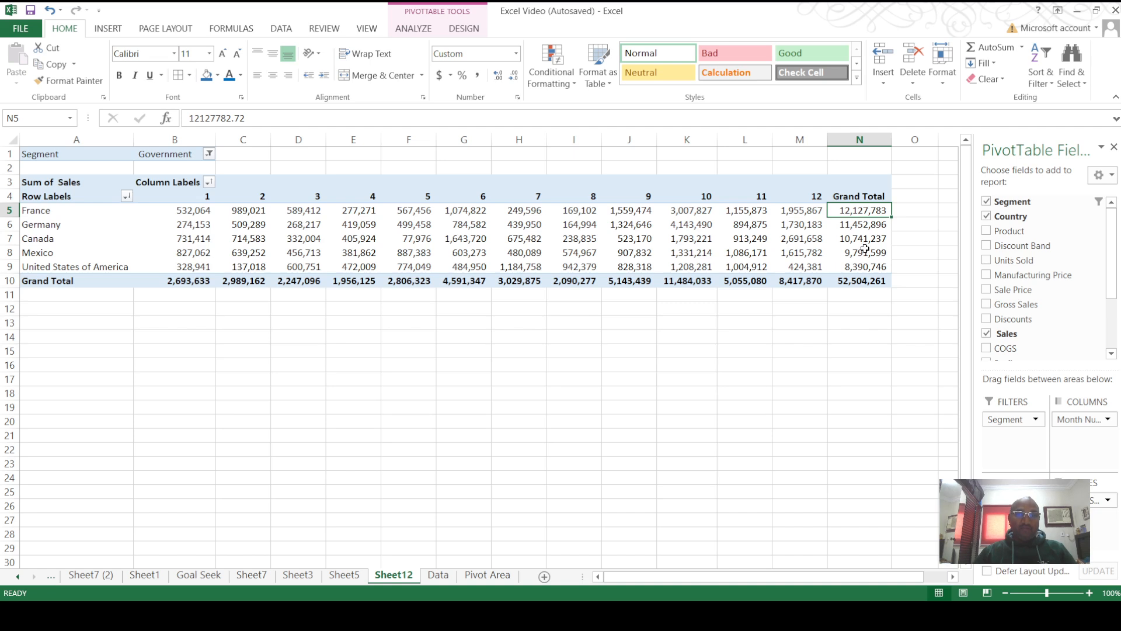
Sort the country rows in ascending order of their total sales.
left_click(205, 214)
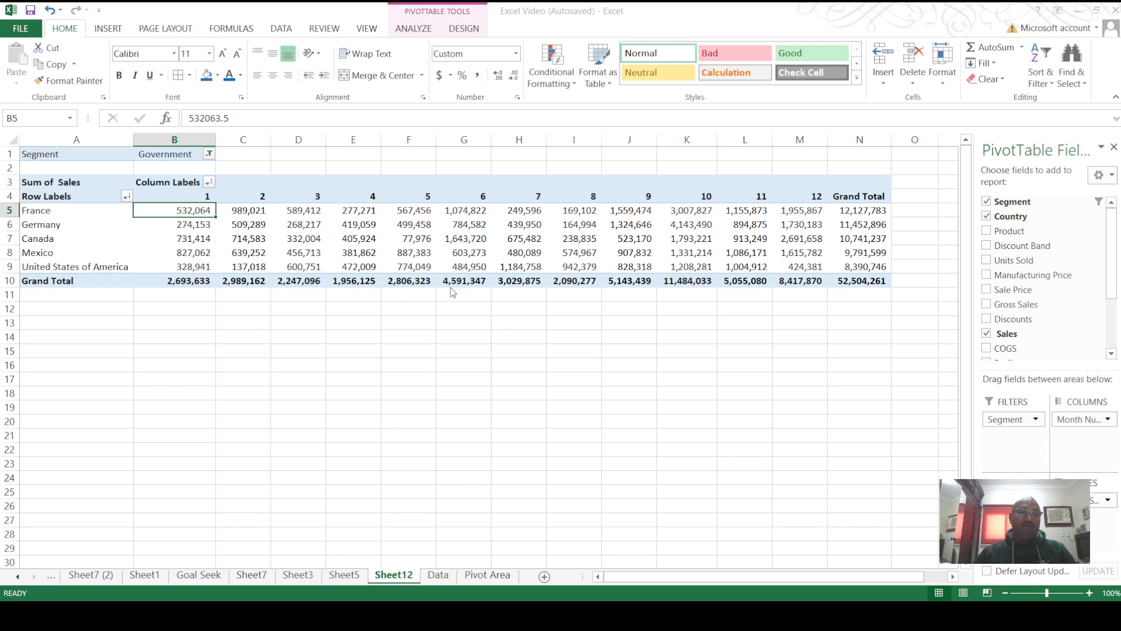
left_click(373, 380)
left_click(354, 384)
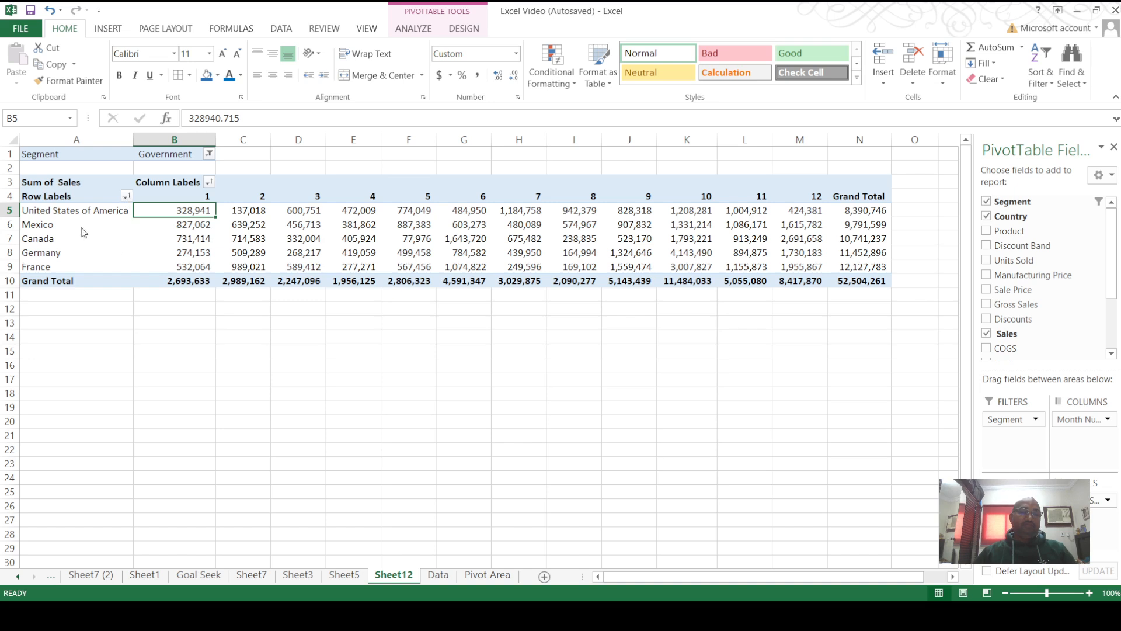
left_click(81, 251)
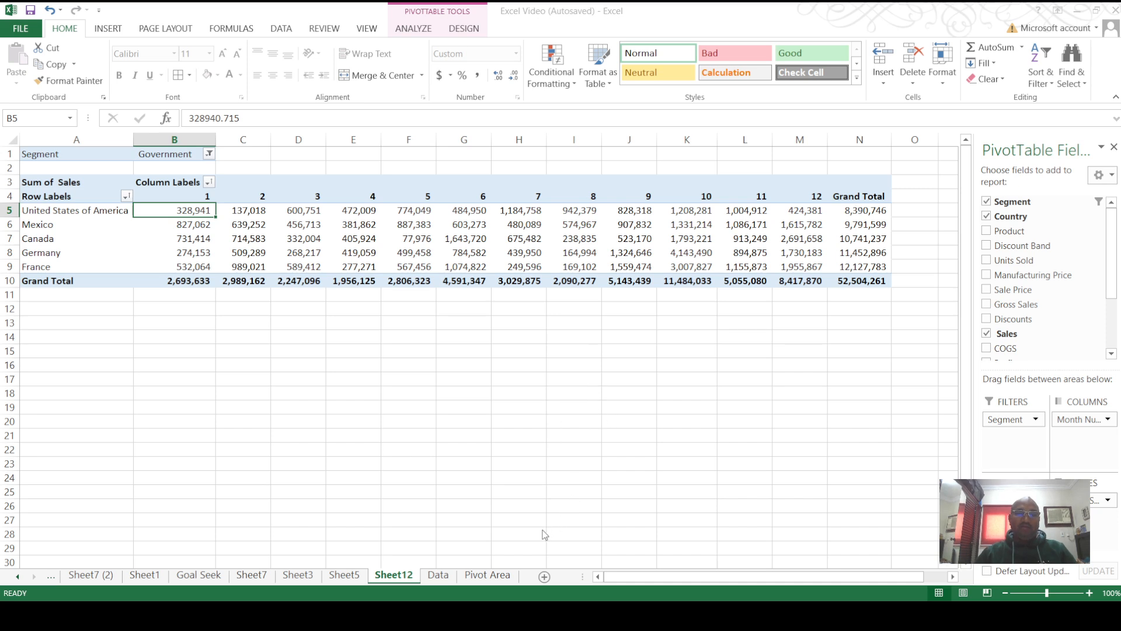
left_click(514, 522)
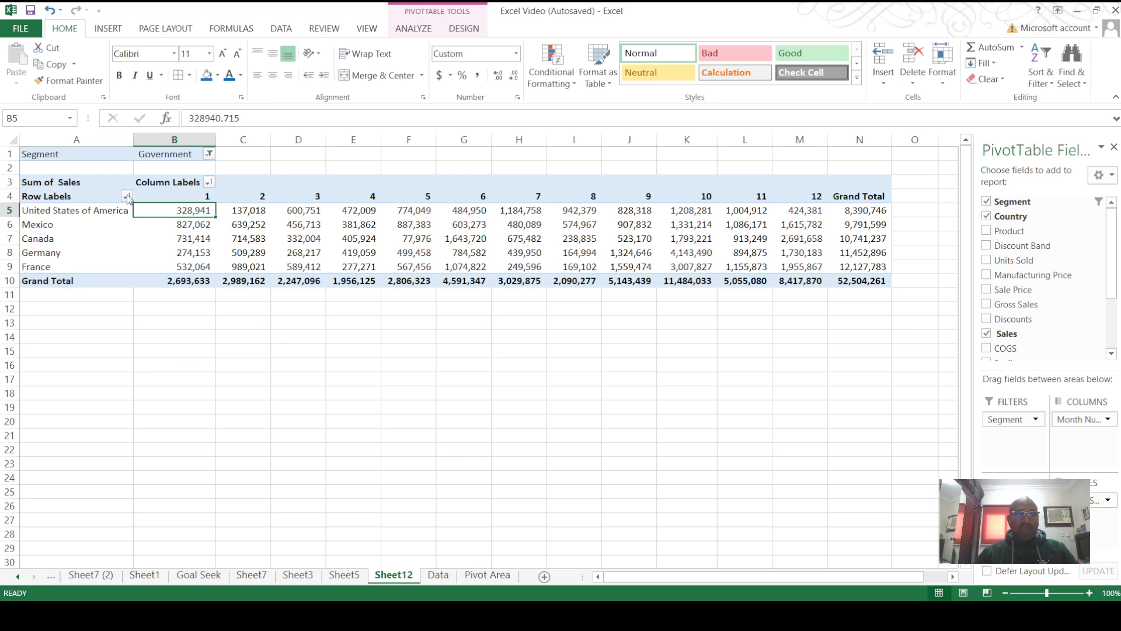
Check the Calculated Fields and Items topic on the Pivot Area sheet and return to Sheet12.
left_click(479, 574)
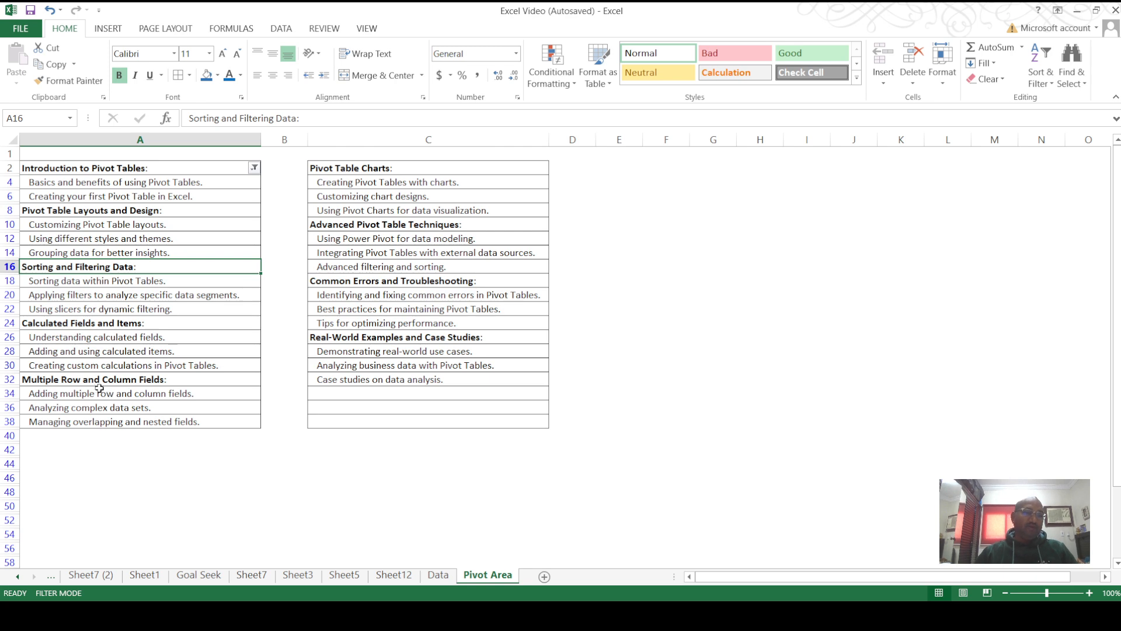
left_click(55, 323)
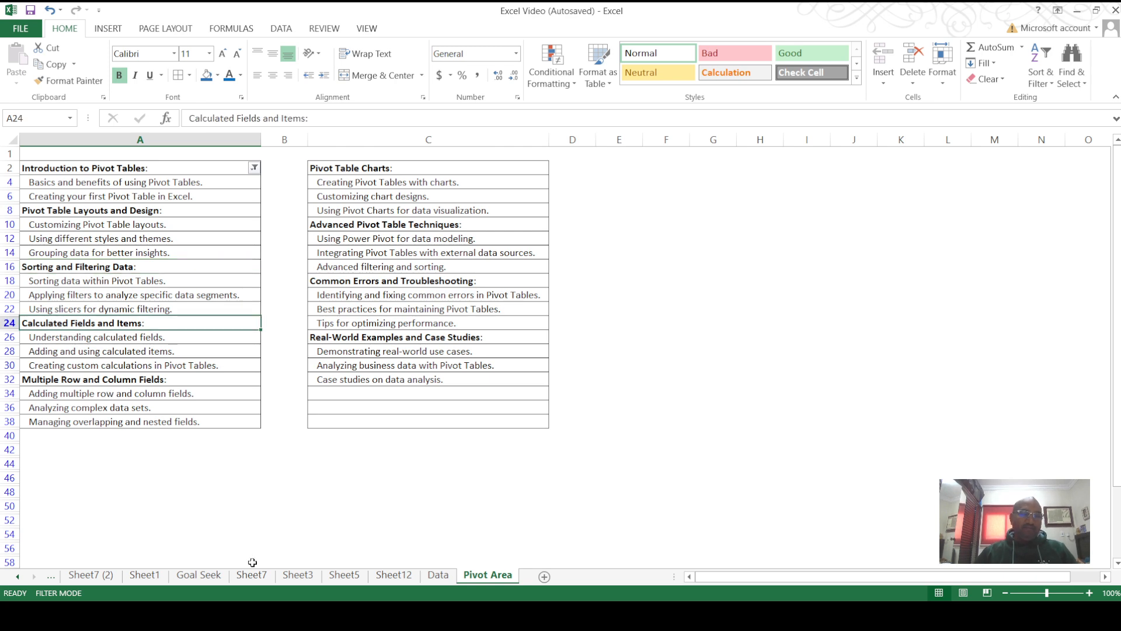
left_click(380, 577)
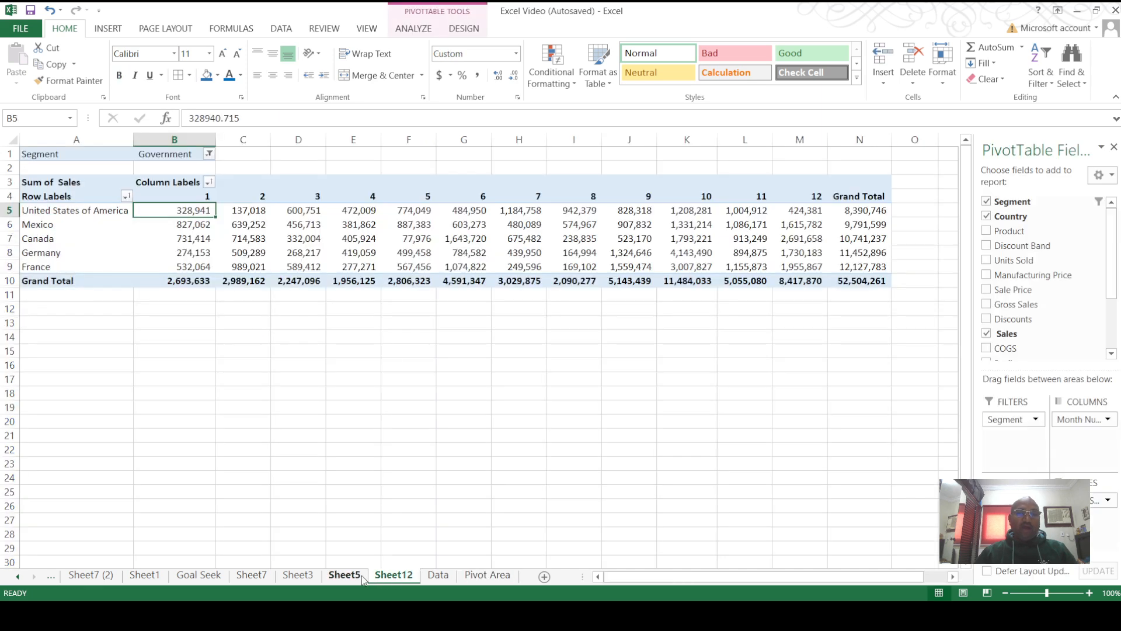
left_click(905, 215)
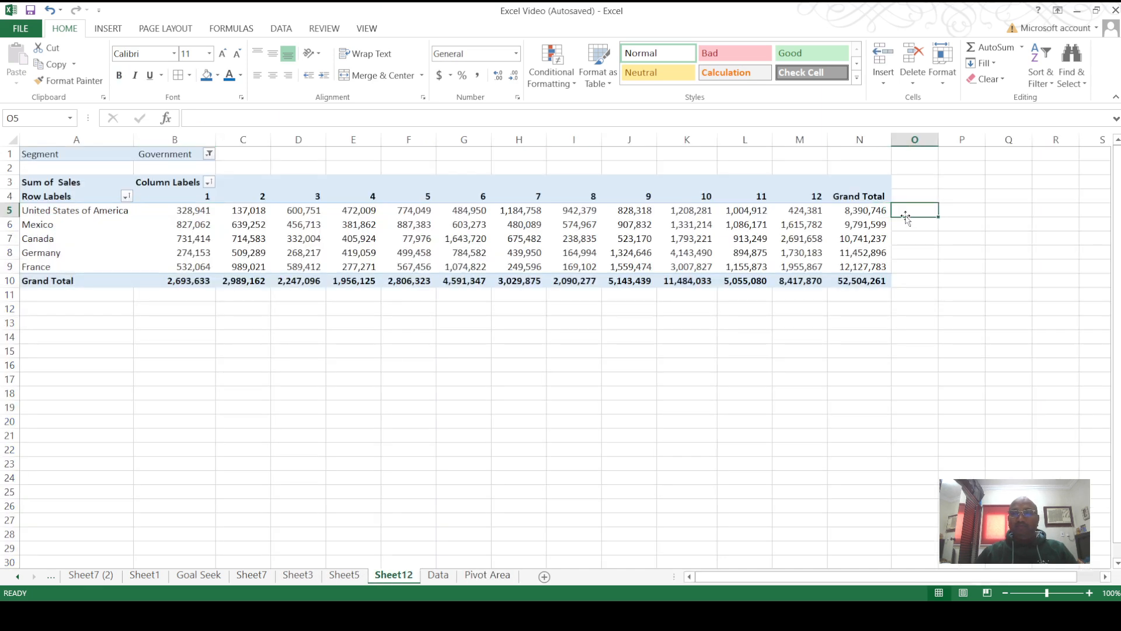
left_click(282, 29)
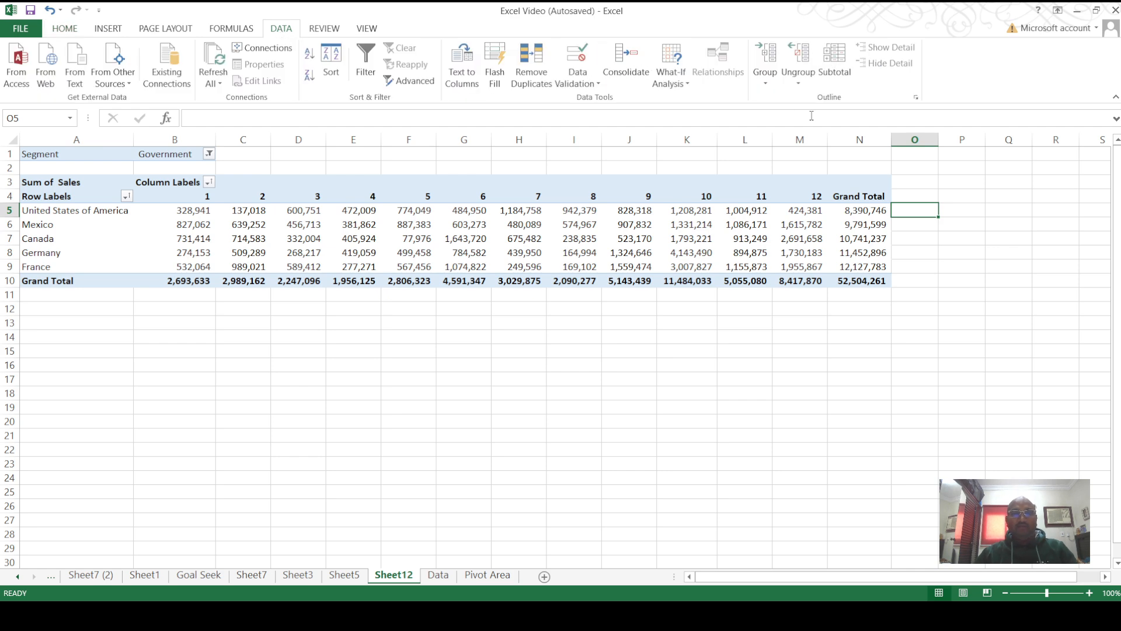
left_click(851, 215)
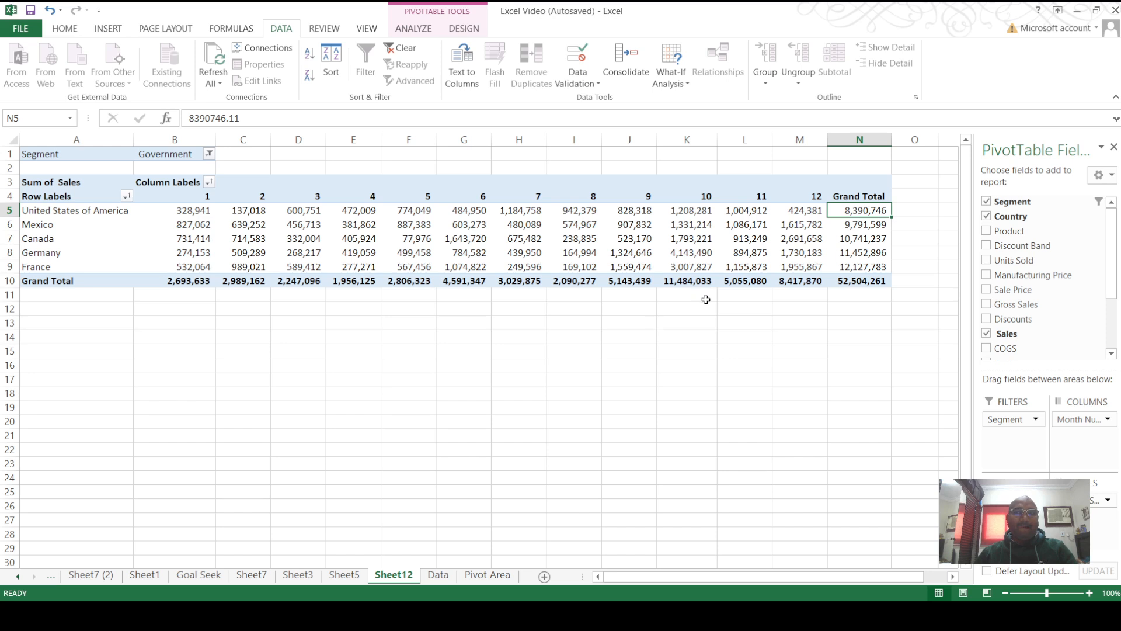
left_click(110, 29)
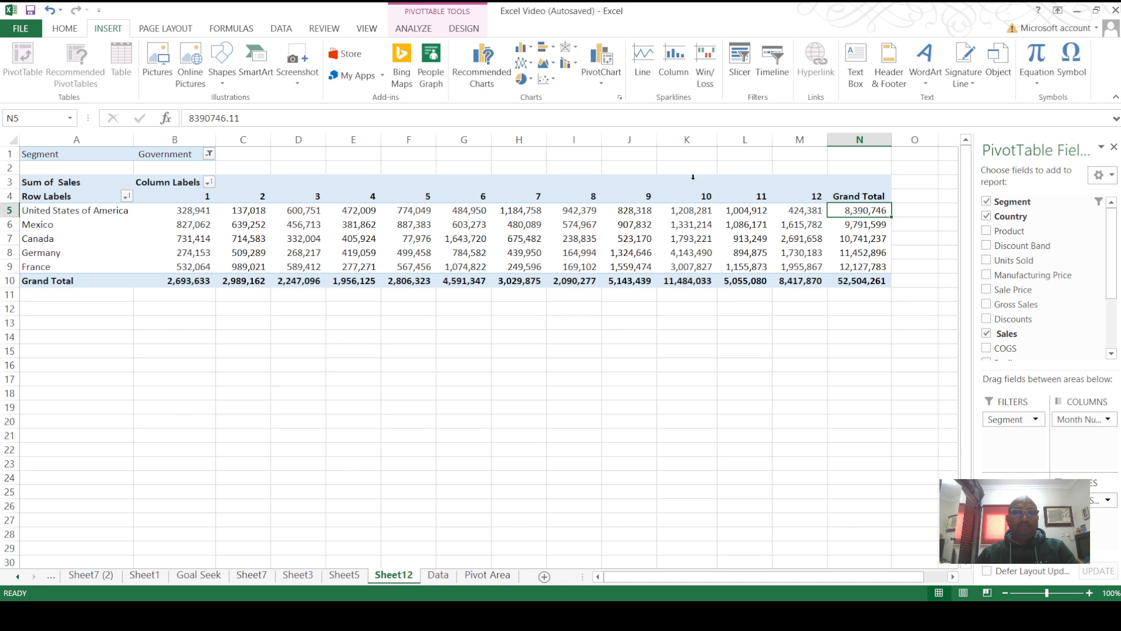
Enter the formula =L5+M5 in cell O5 to add the United States sales for months 11 and 12.
left_click(894, 212)
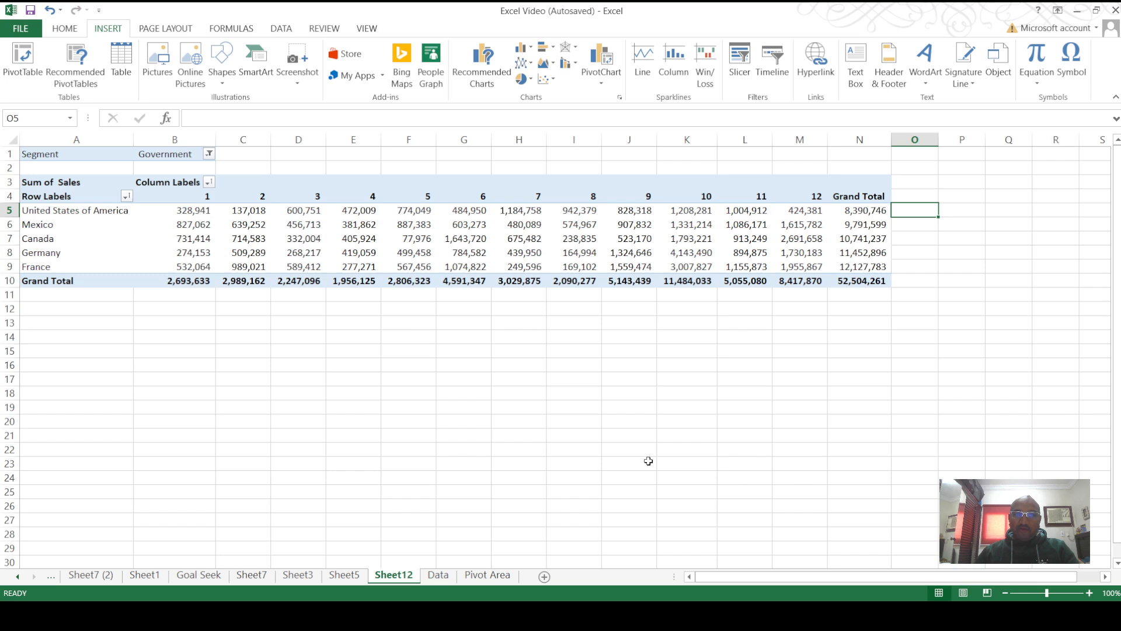
type("=")
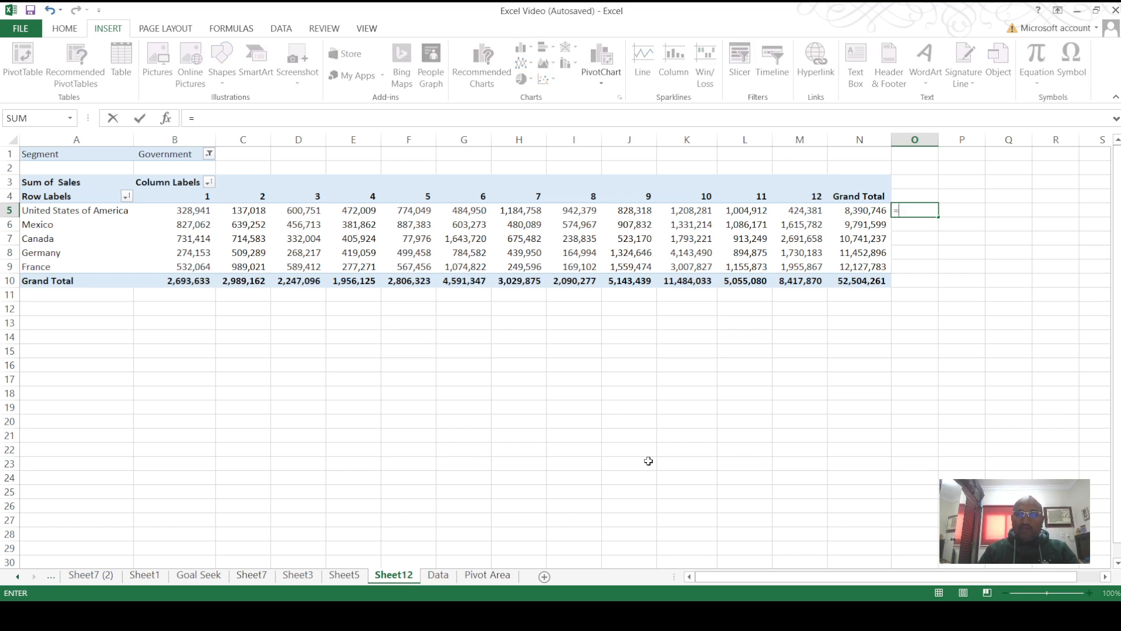
key("Left")
key("Left")
key("Left")
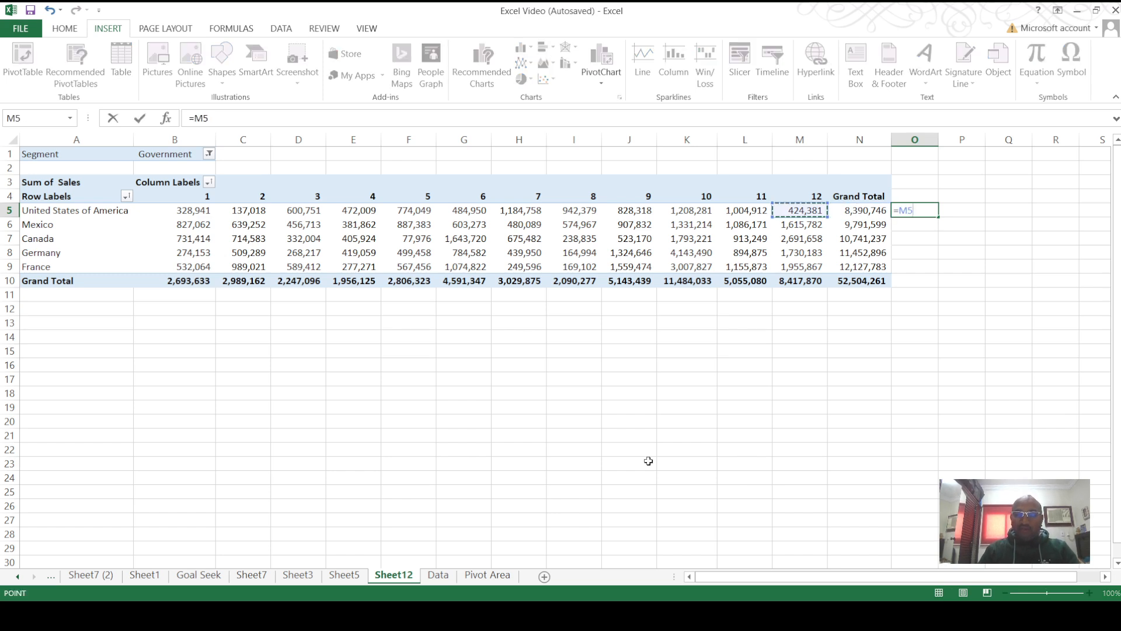
type("+")
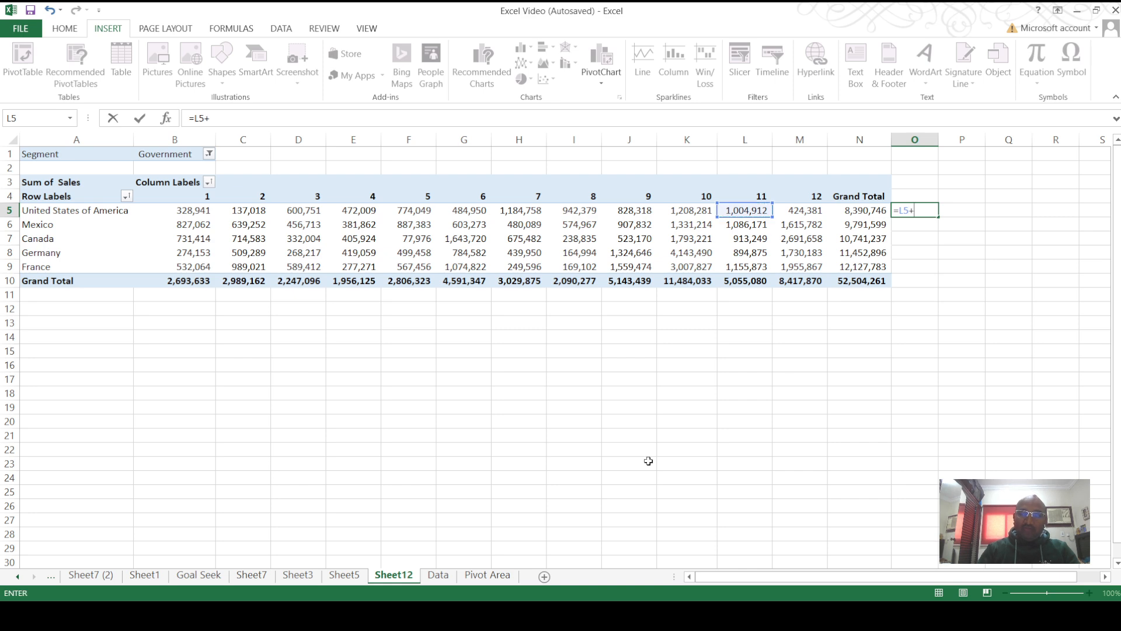
key("Left")
key("Left")
key("Return")
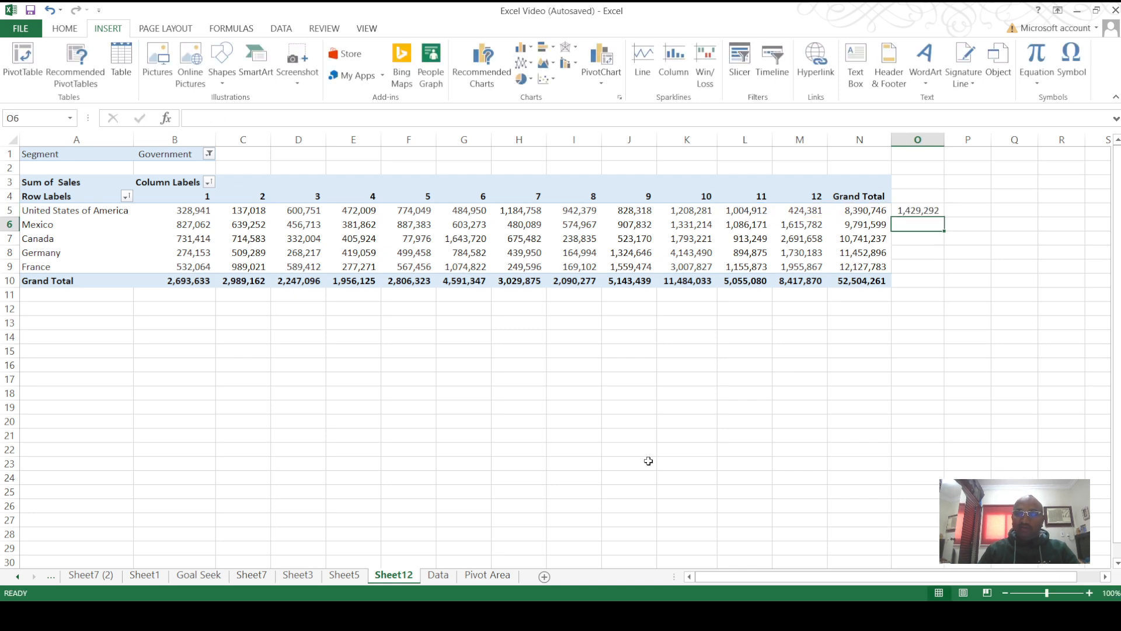
Fill the O5 formula down to the France row, and clear the contents of column O.
key("Up")
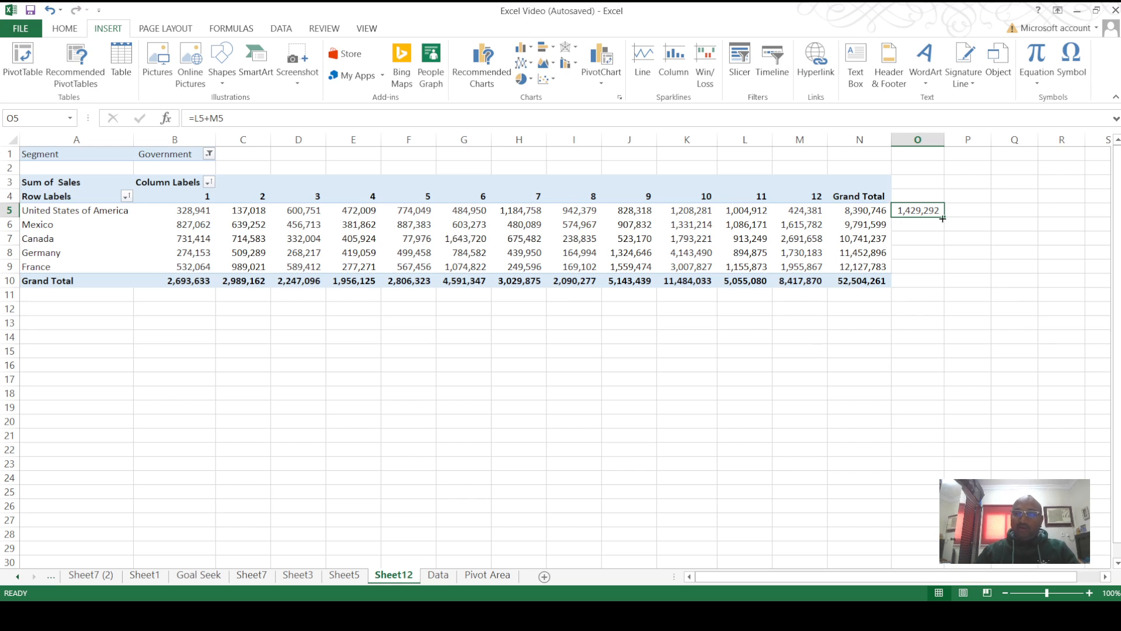
left_click_drag(942, 217, 942, 282)
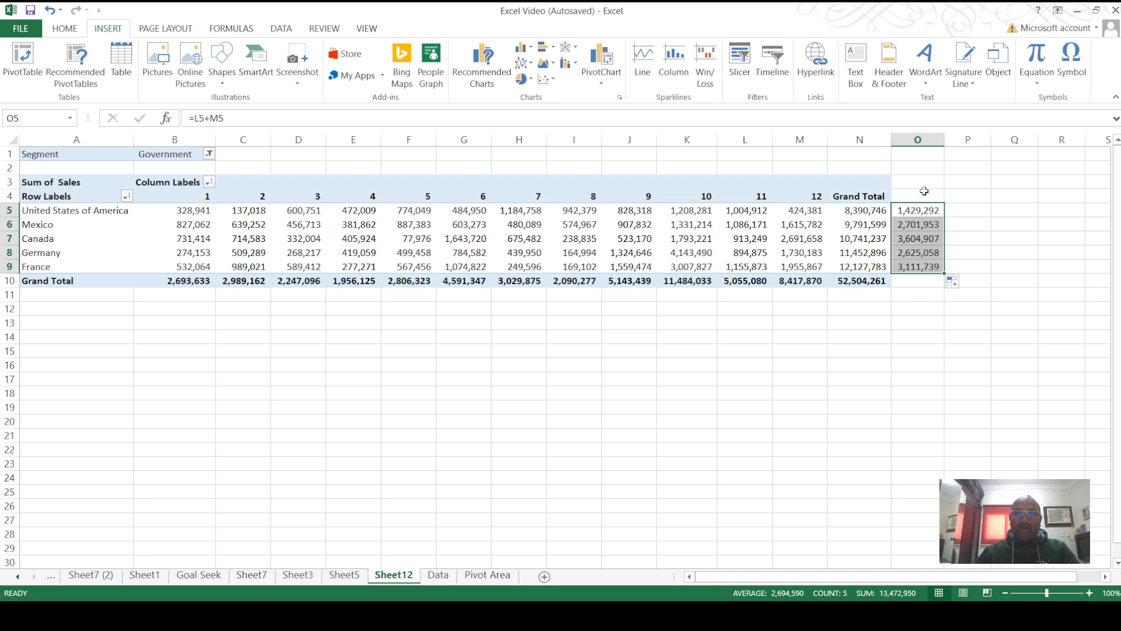
left_click(917, 139)
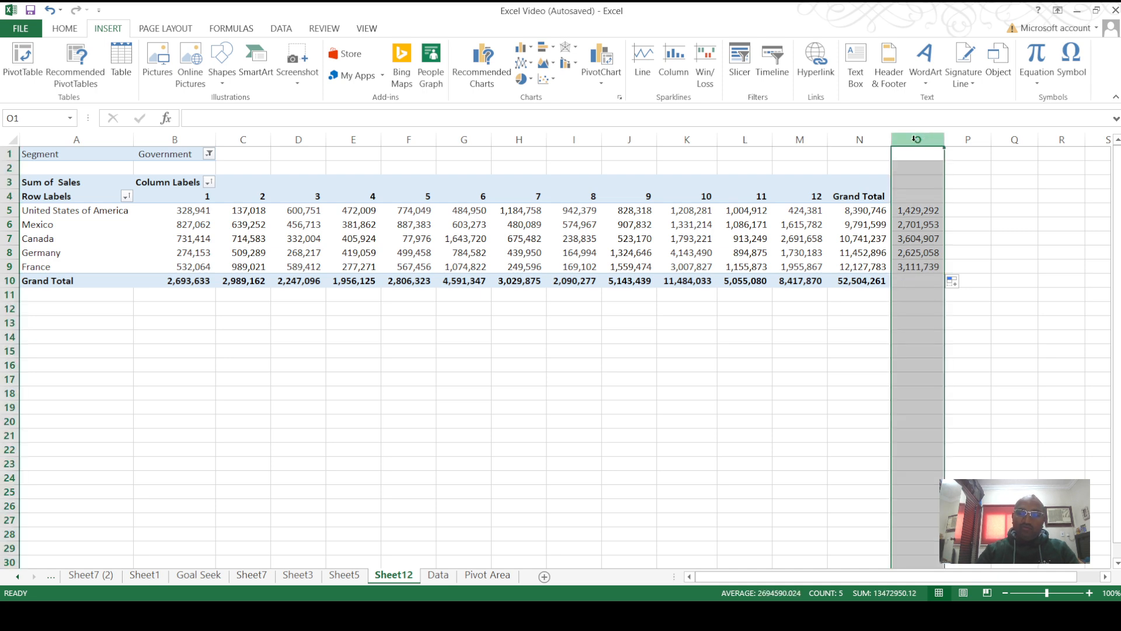
key("Delete")
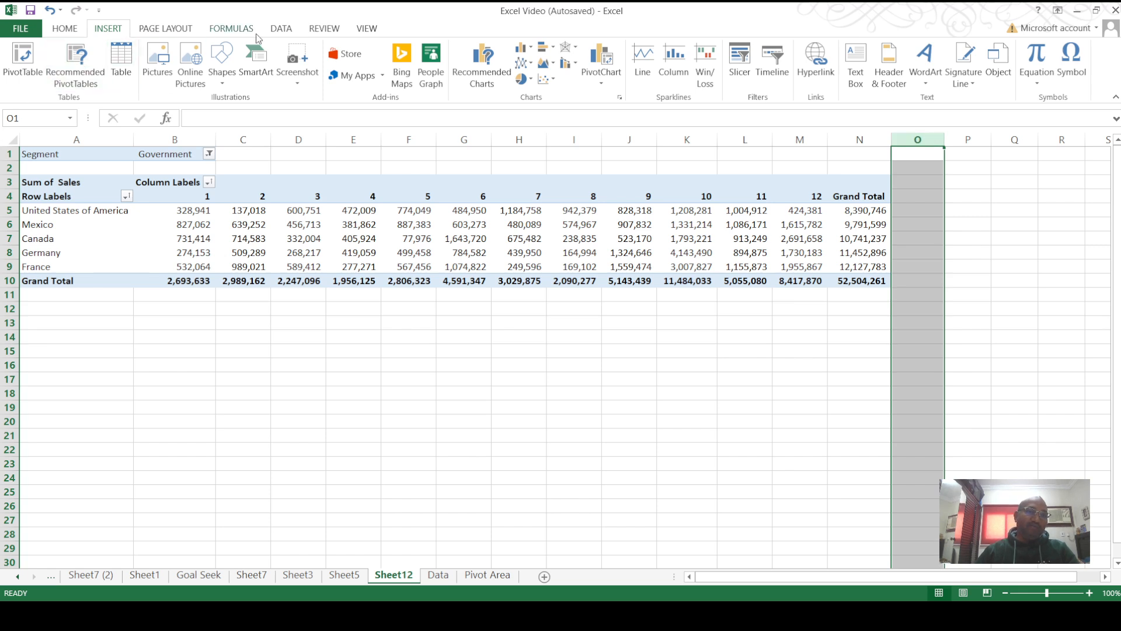
Turn on Generate GetPivotData in the pivot table options.
left_click(64, 28)
left_click(386, 250)
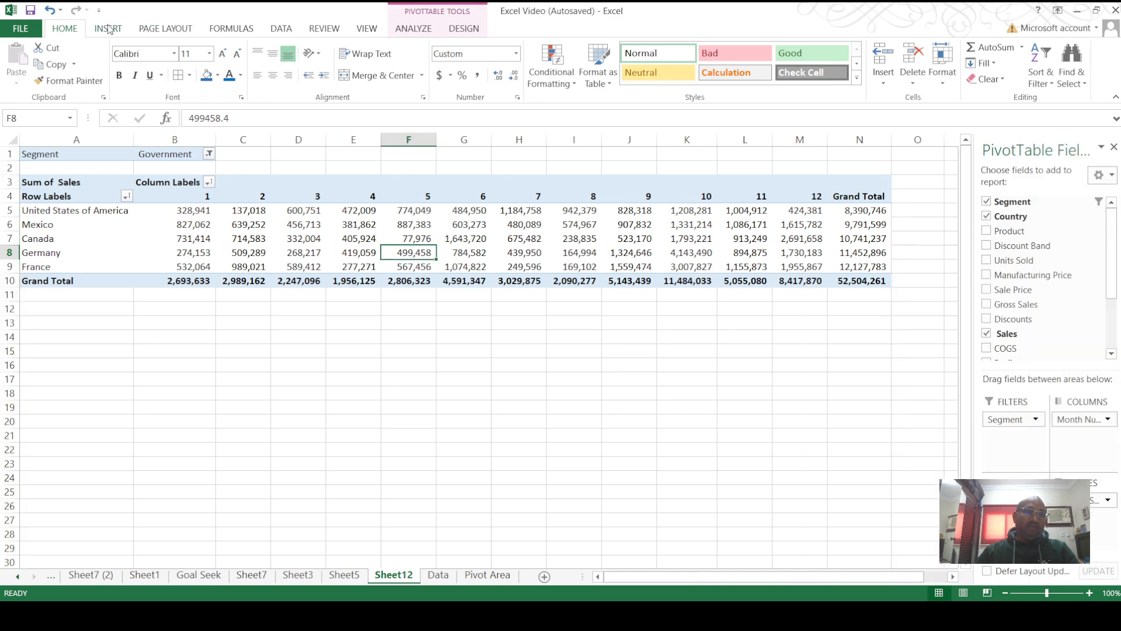
left_click(406, 35)
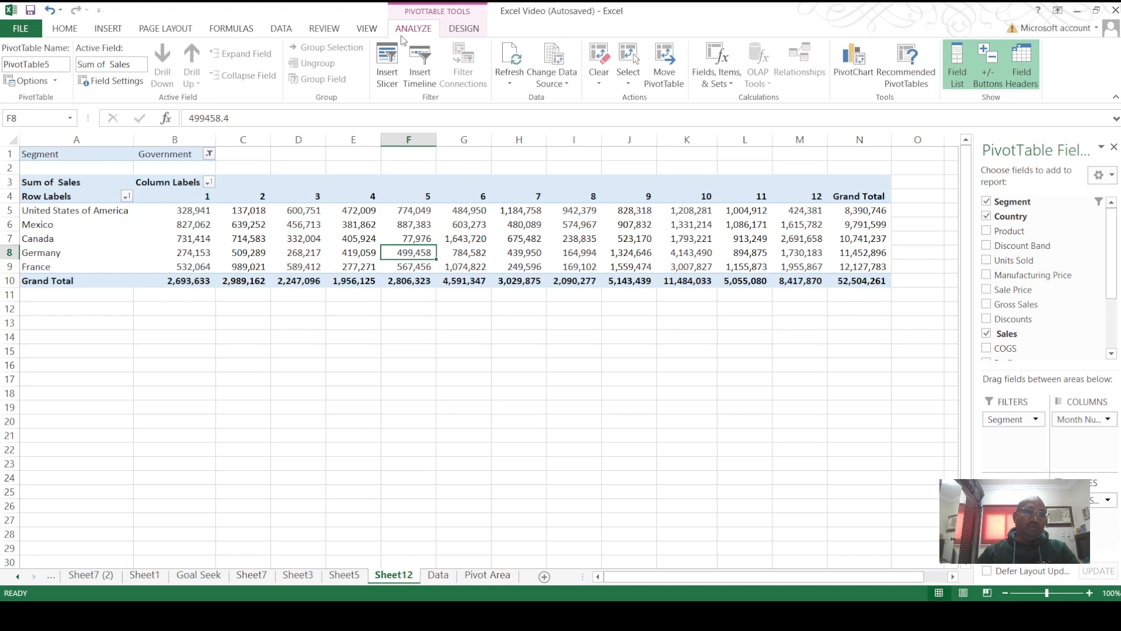
left_click(59, 83)
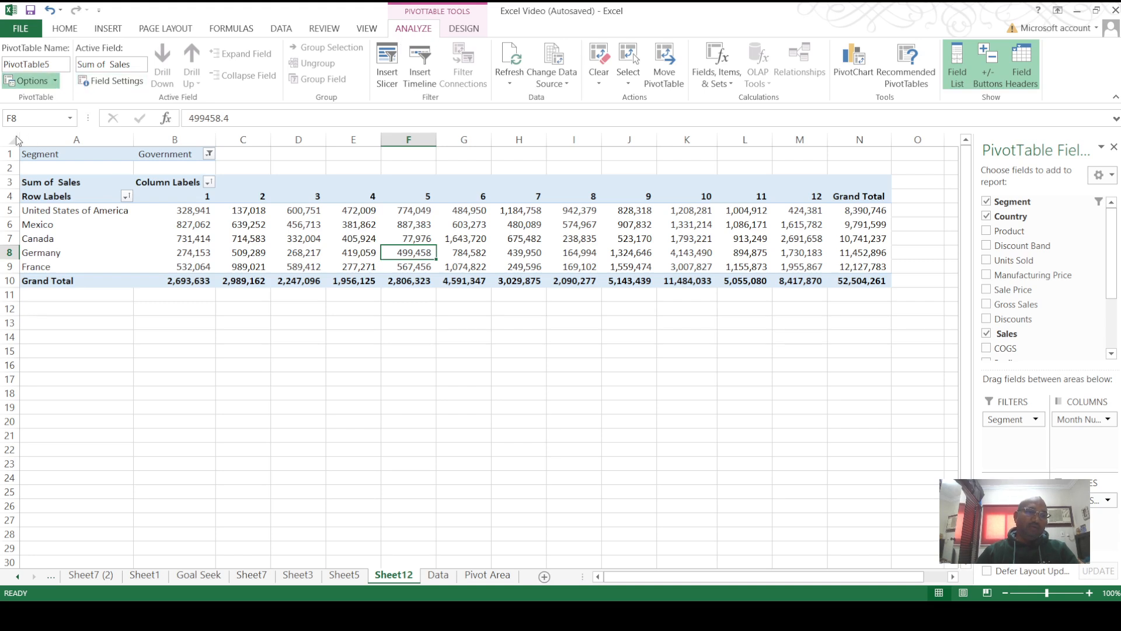
left_click(872, 300)
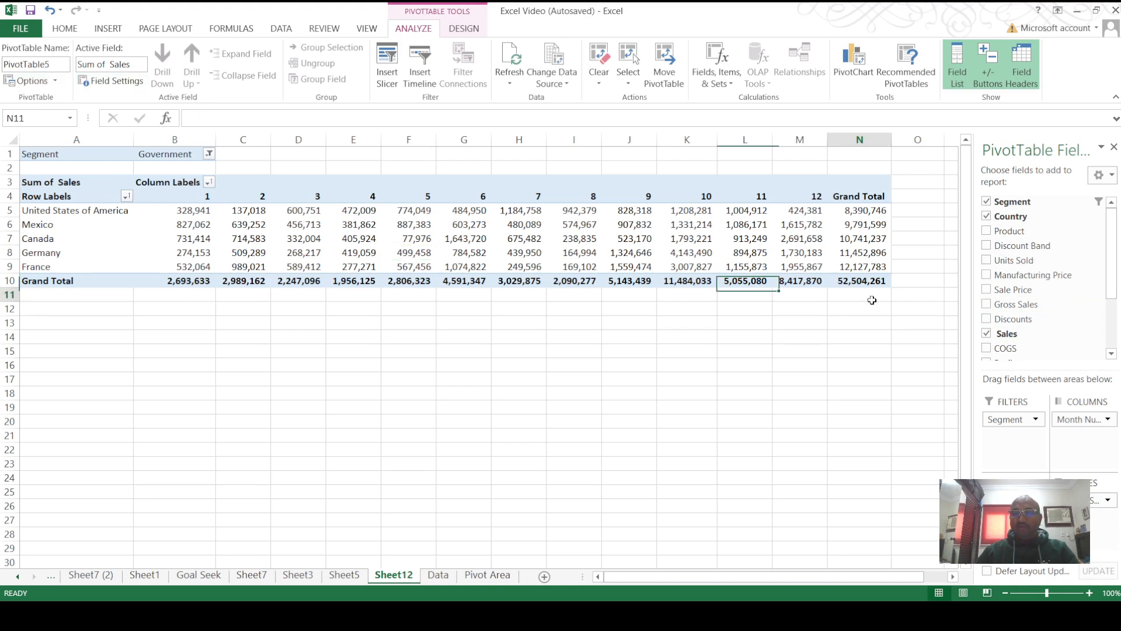
Enter a formula in O5 that adds the United States GETPIVOTDATA sales references for months 11 and 12.
left_click(902, 211)
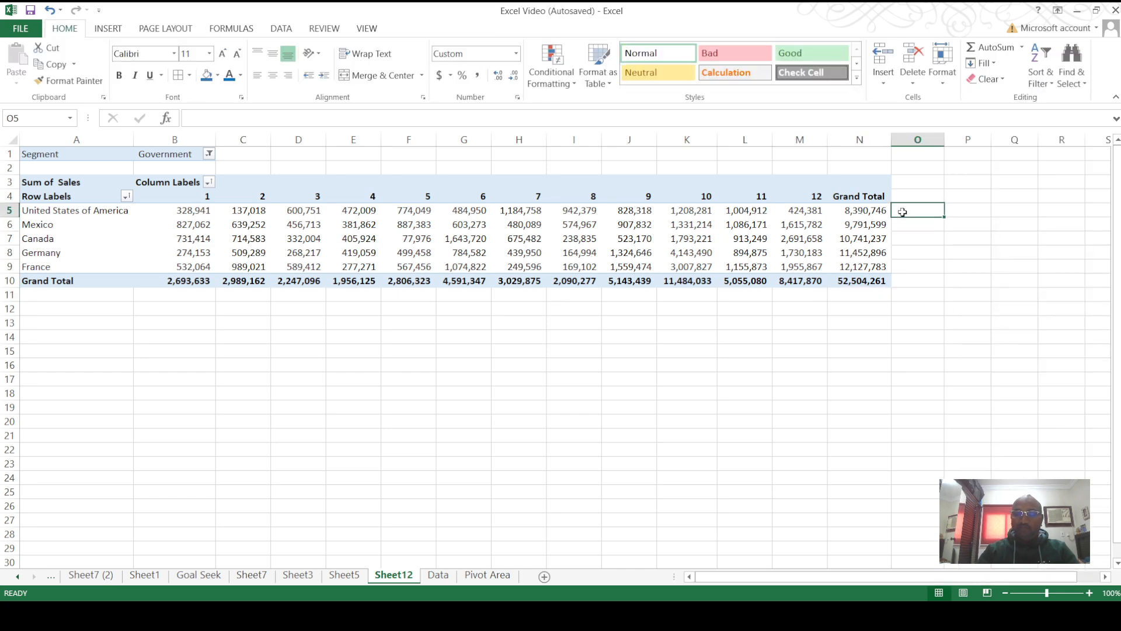
type("=")
key("Escape")
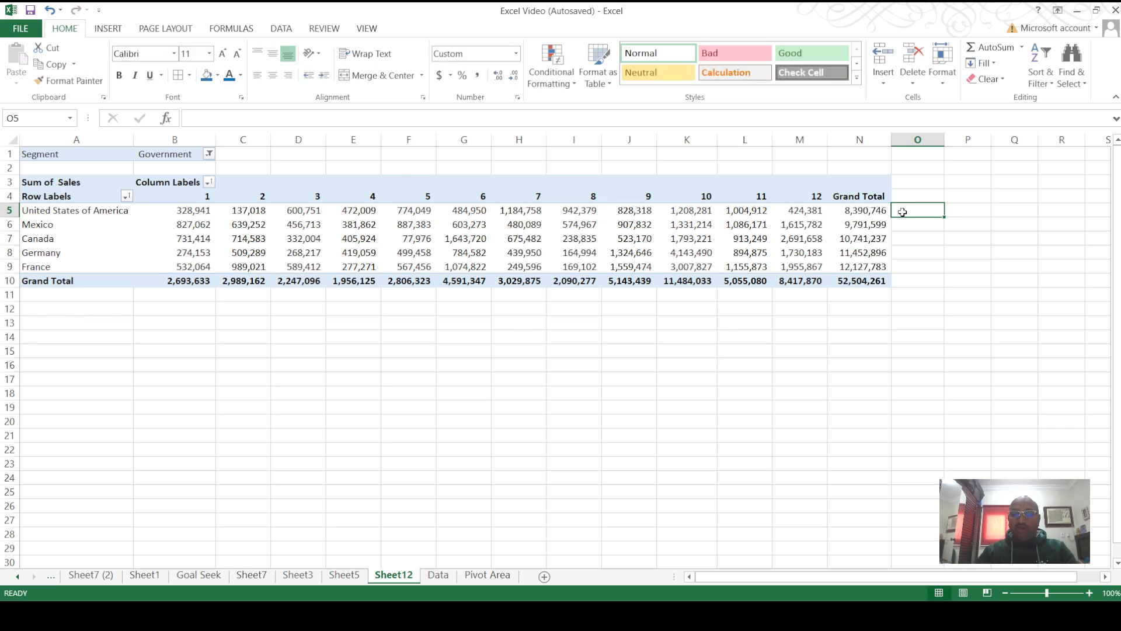
type("=")
key("Left")
key("Left")
key("Left")
key("Left")
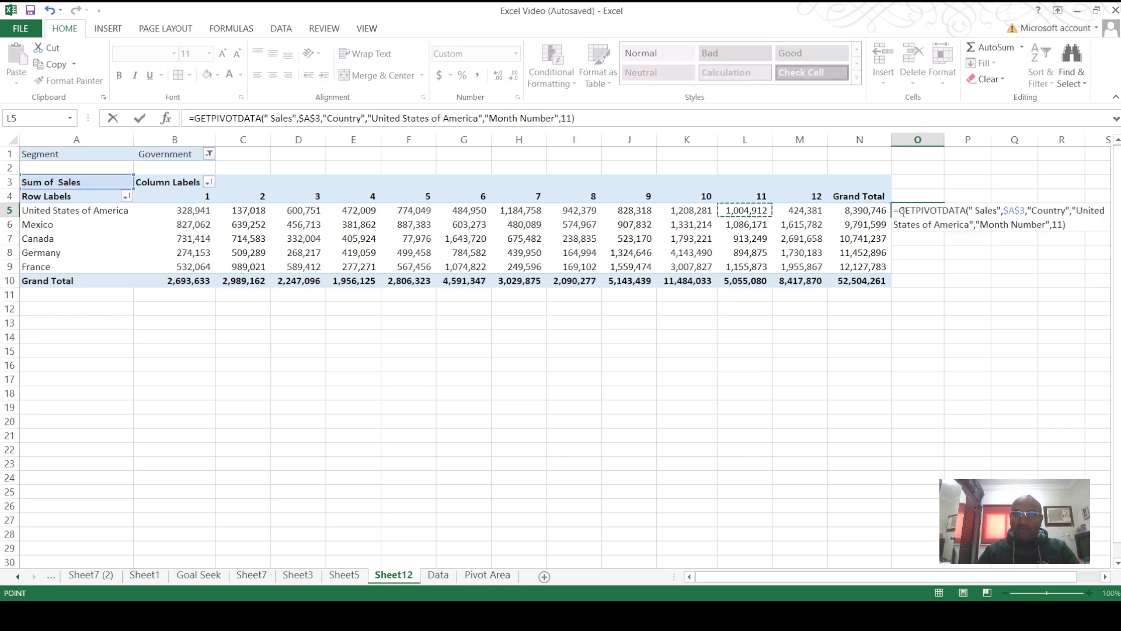
key("Right")
type("+")
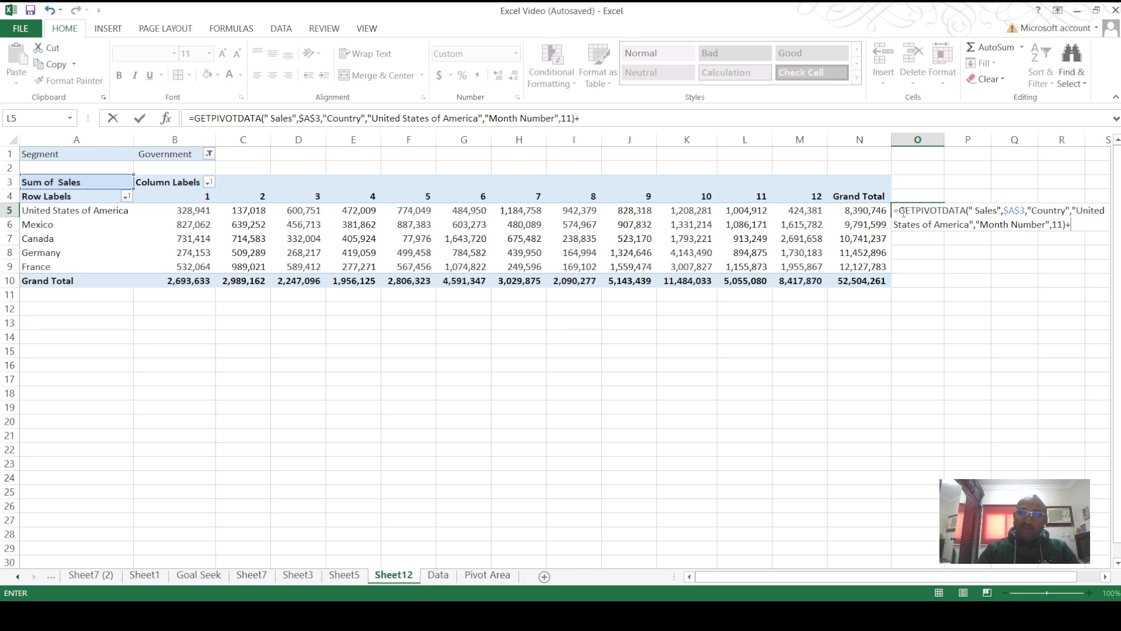
key("Left")
key("Left")
key("Return")
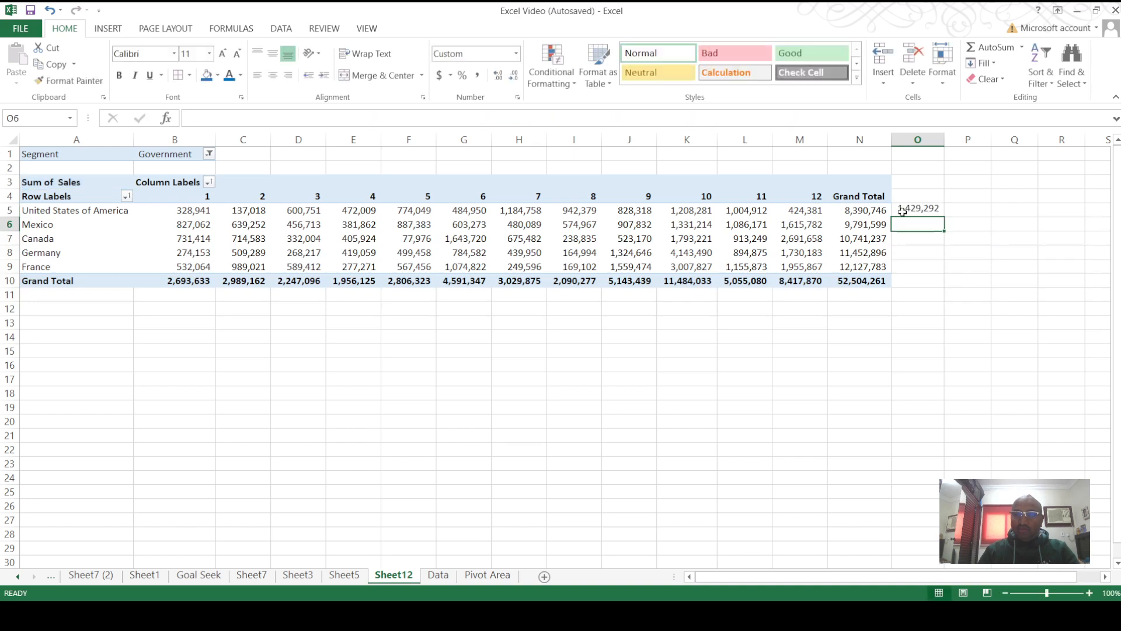
Fill the GETPIVOTDATA formula from O5 down to O10, and clear those cells.
left_click(904, 211)
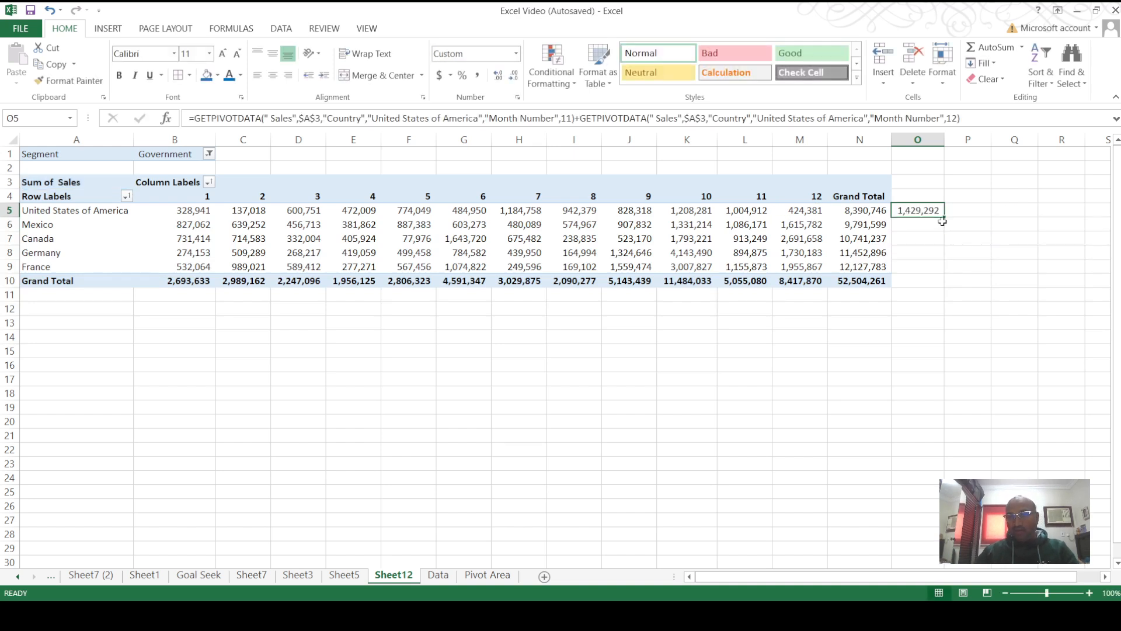
double_click(943, 219)
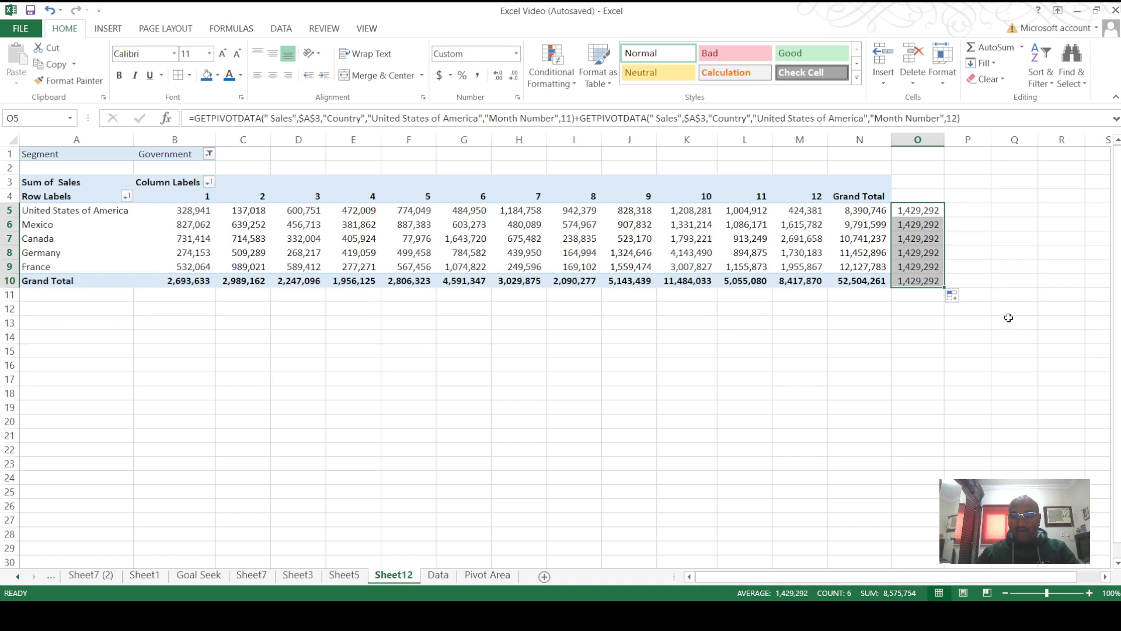
key("Delete")
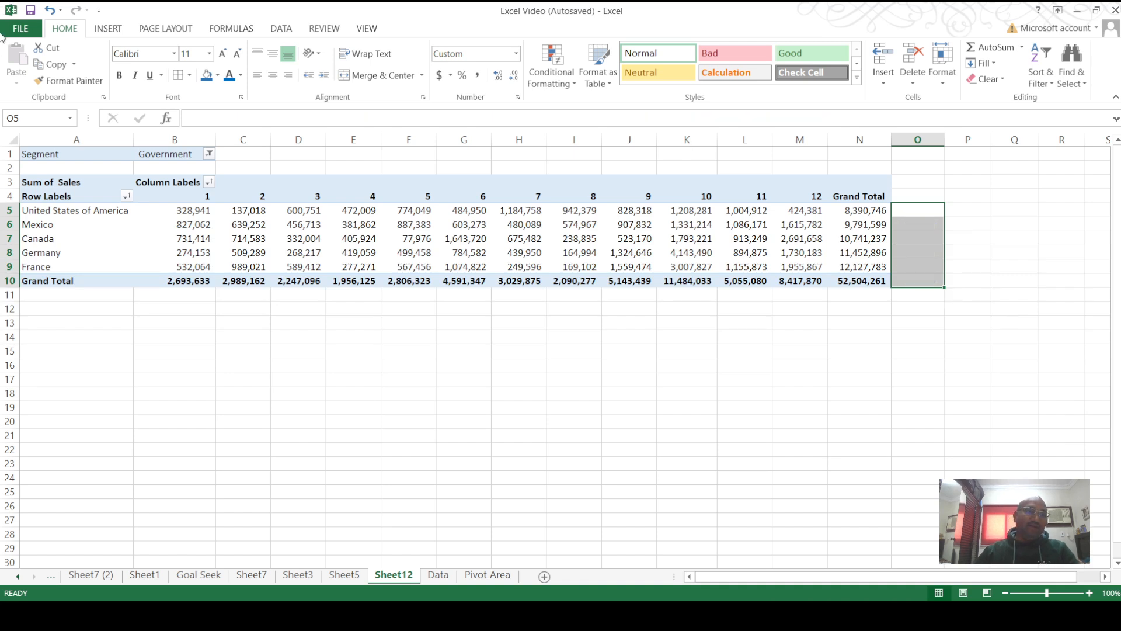
Turn off Generate GetPivotData in the pivot table options.
left_click(439, 252)
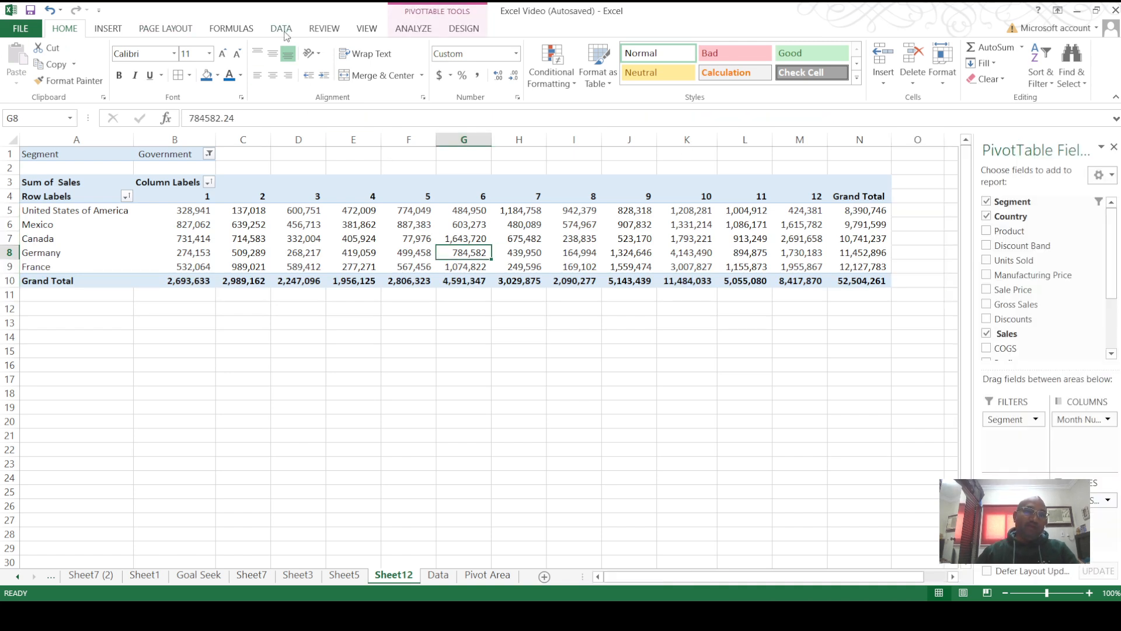
left_click(406, 28)
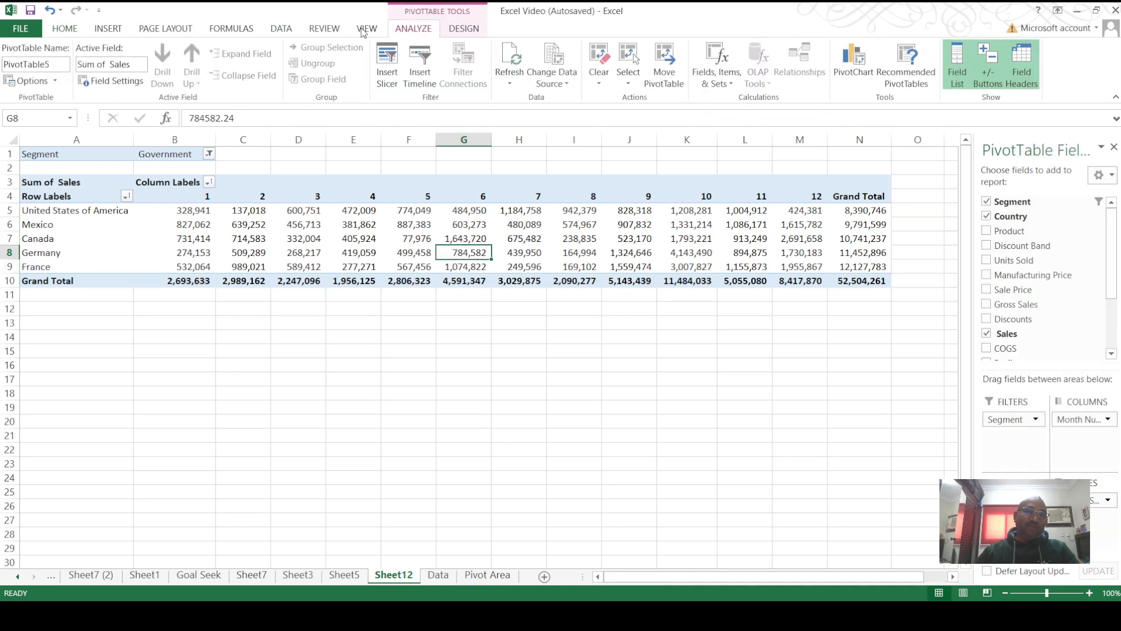
left_click(58, 84)
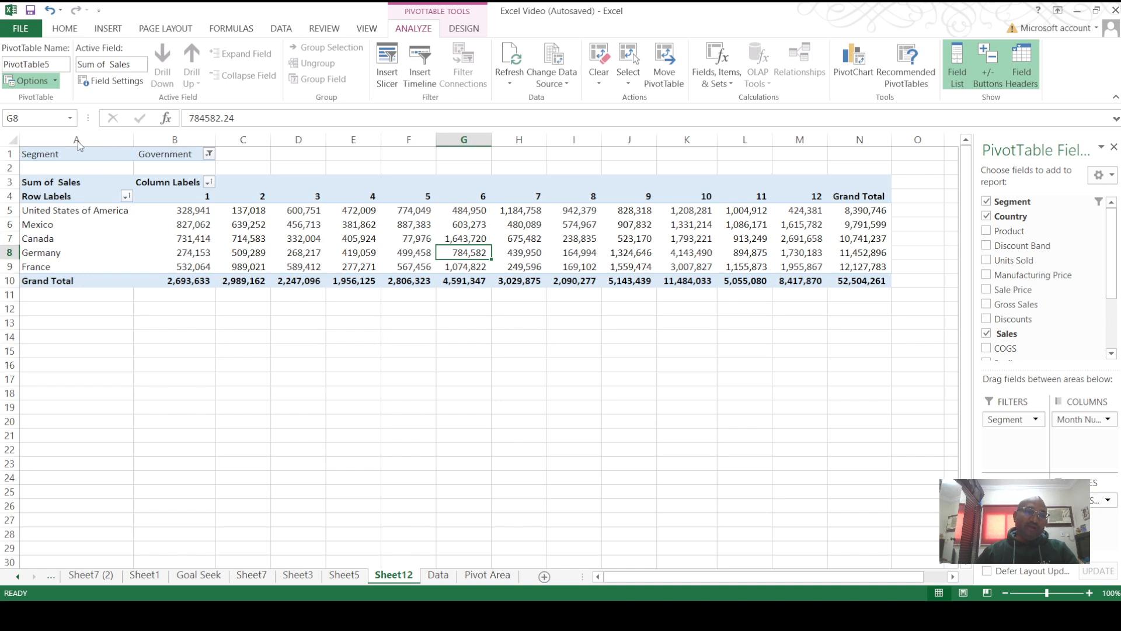
left_click(10, 136)
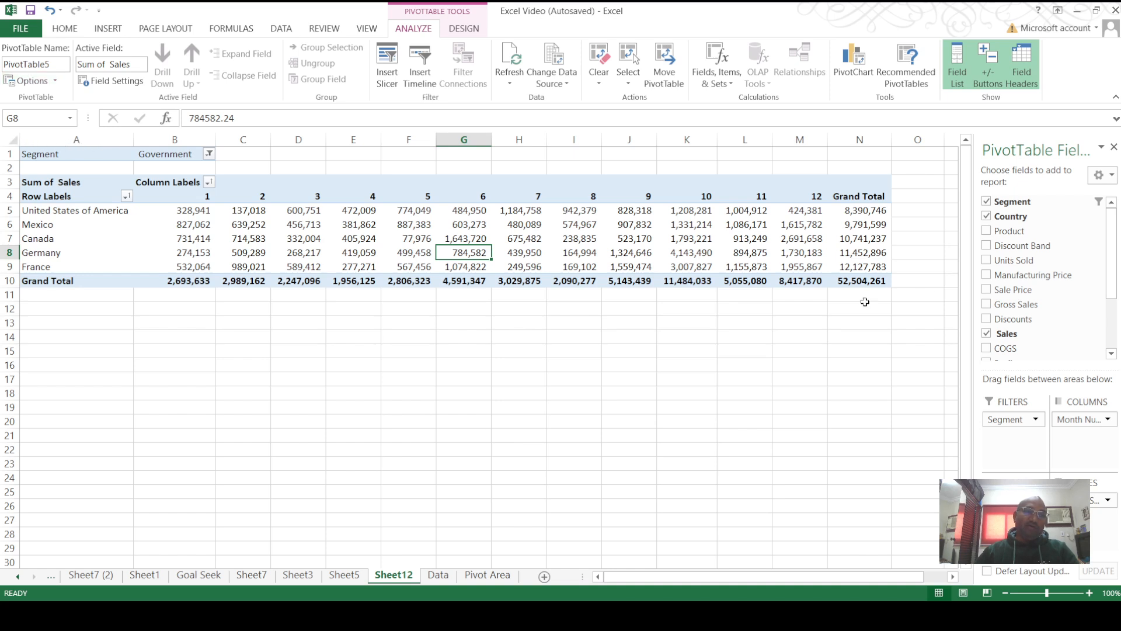
Enter =L5+M5 in cell O5 and fill it down to O10 to add months 11 and 12 for every row.
left_click(896, 210)
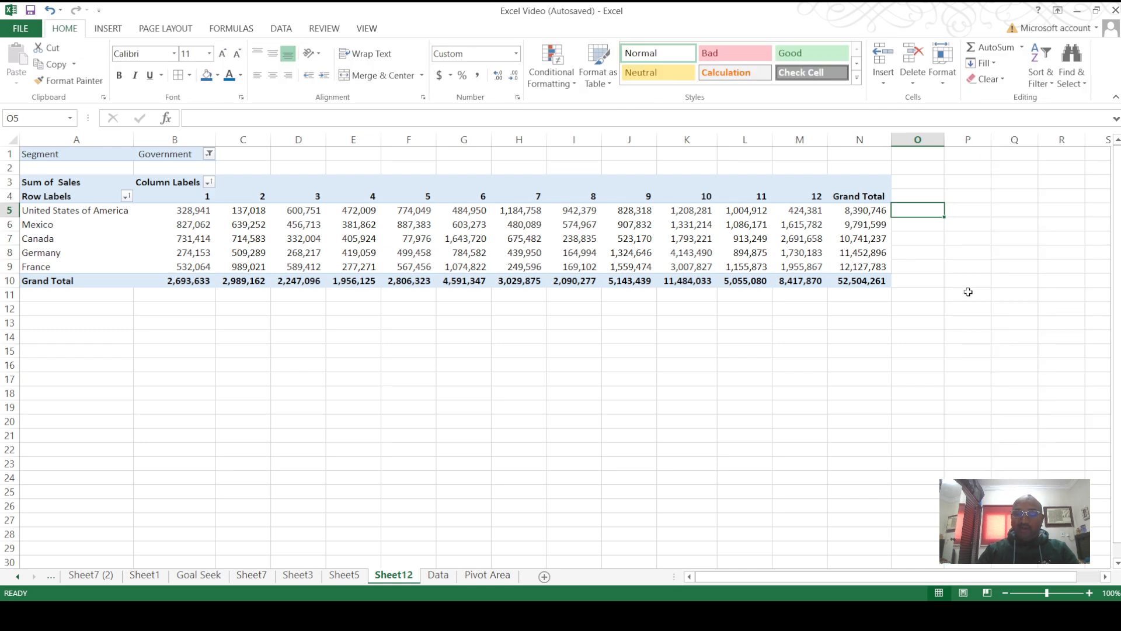
type("=")
key("Left")
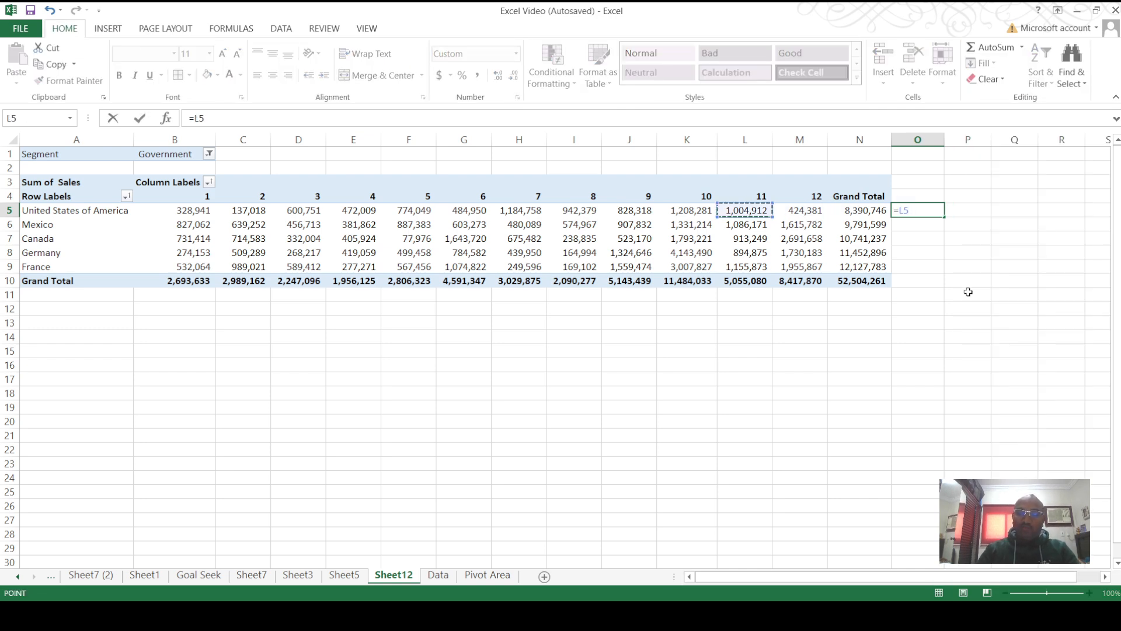
type("+")
key("Left")
key("Left")
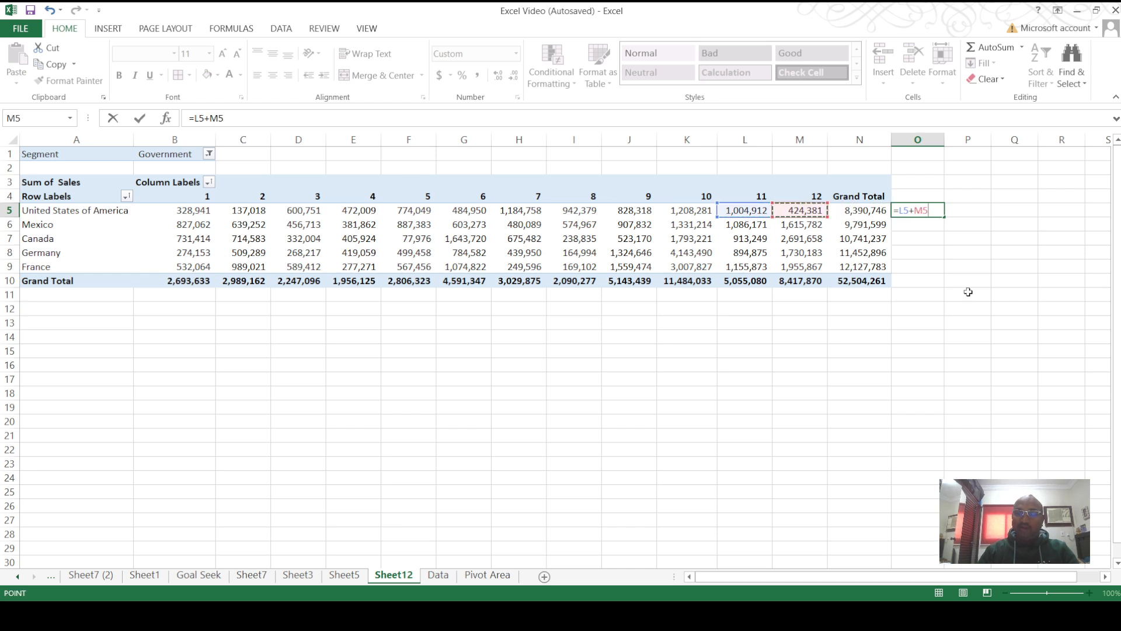
key("ctrl+Return")
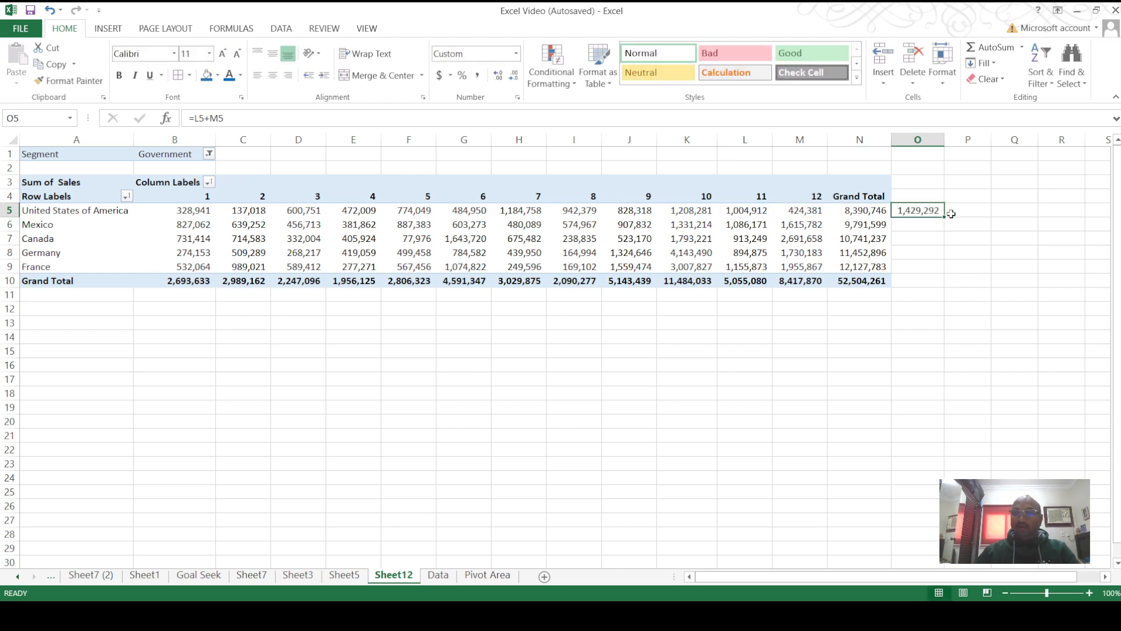
double_click(946, 216)
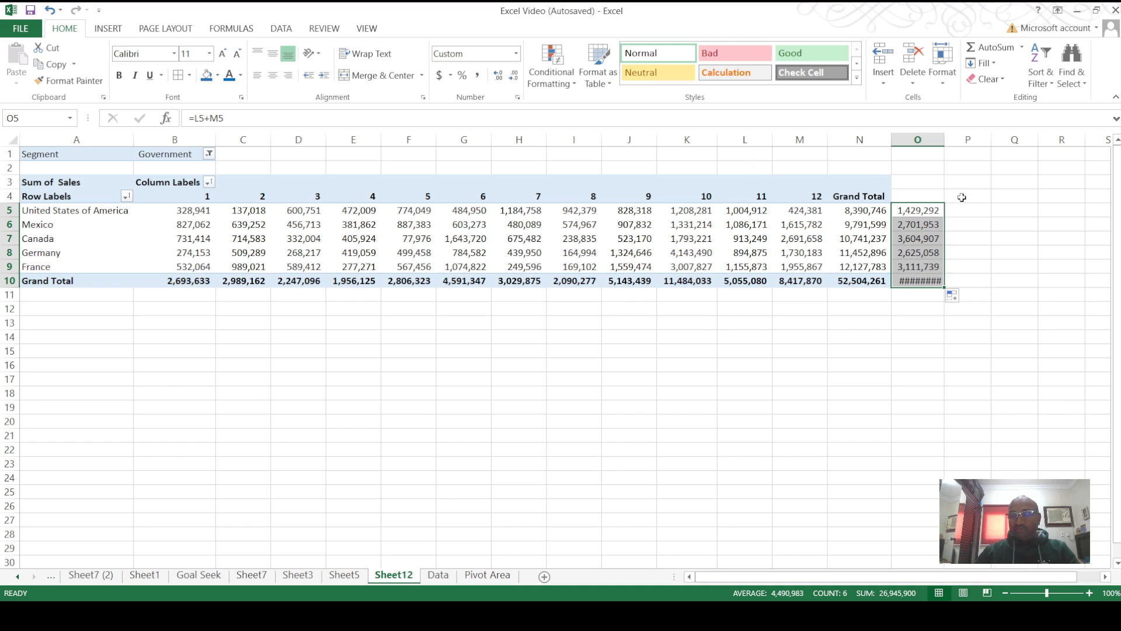
left_click(922, 224)
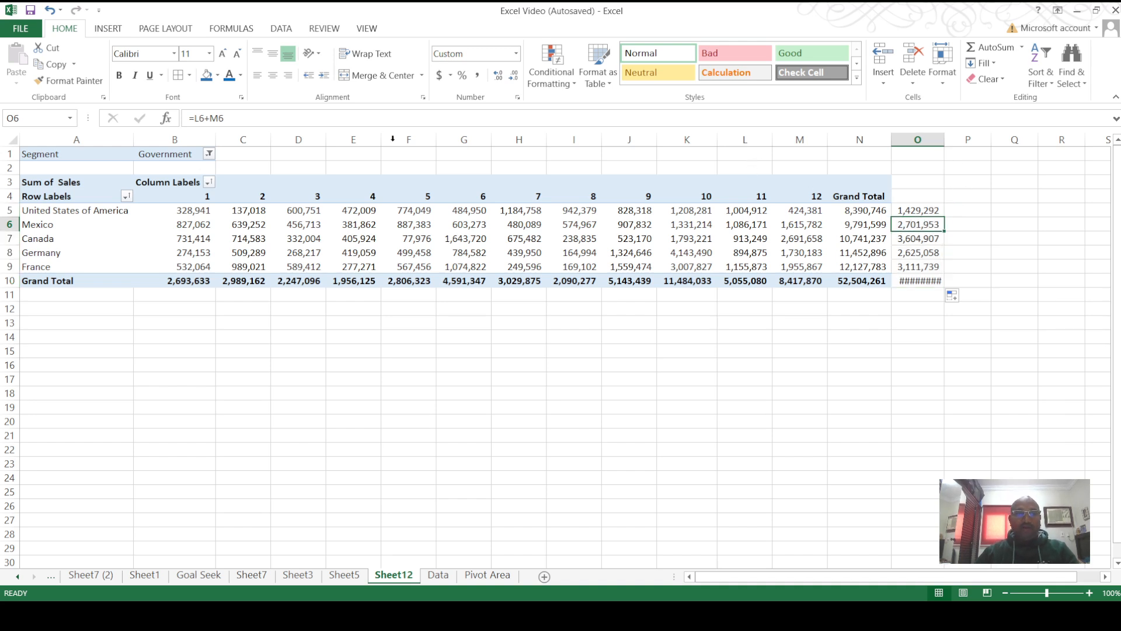
Enter =M5/N5 in cell P5 to get month 12's share of the United States grand total.
left_click(958, 211)
type("=")
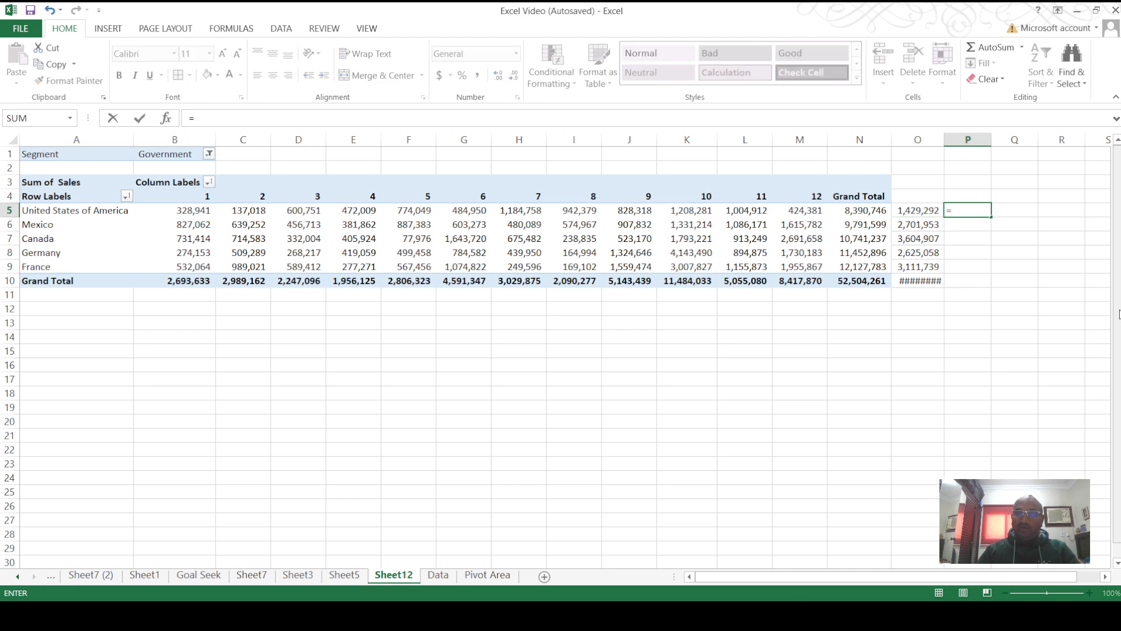
key("Left")
key("Left")
key("Left")
type("/")
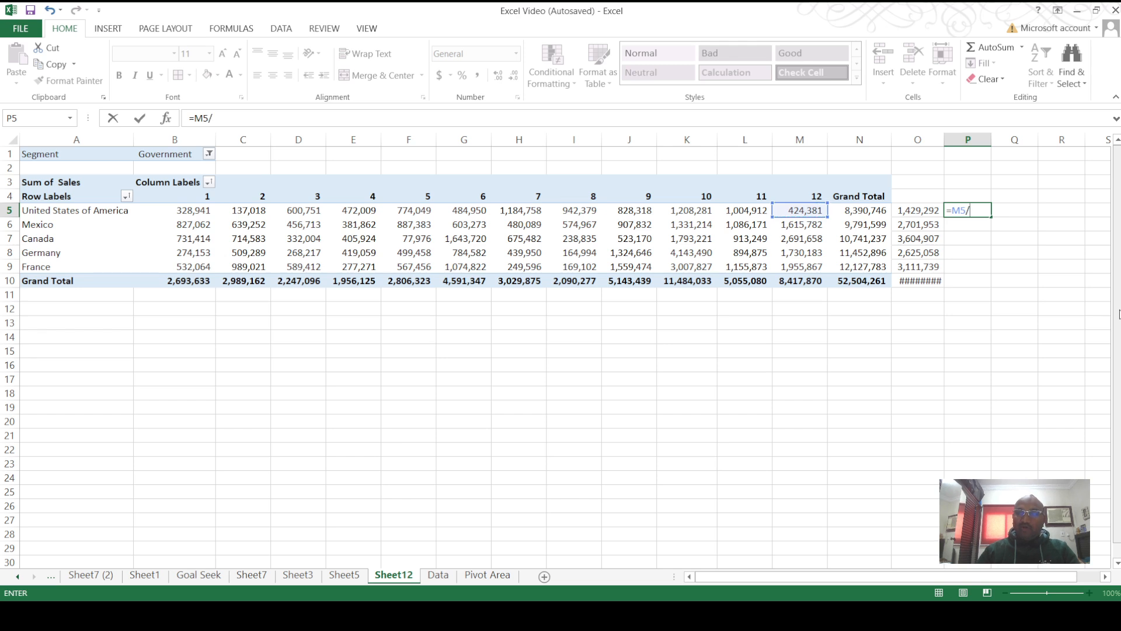
left_click(876, 209)
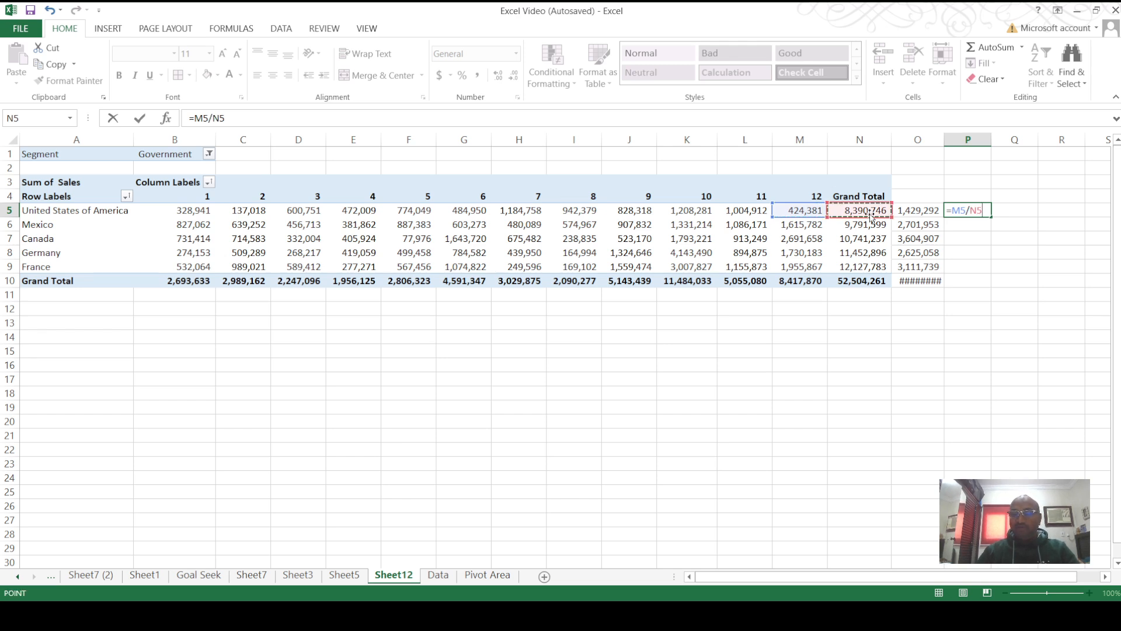
key("Return")
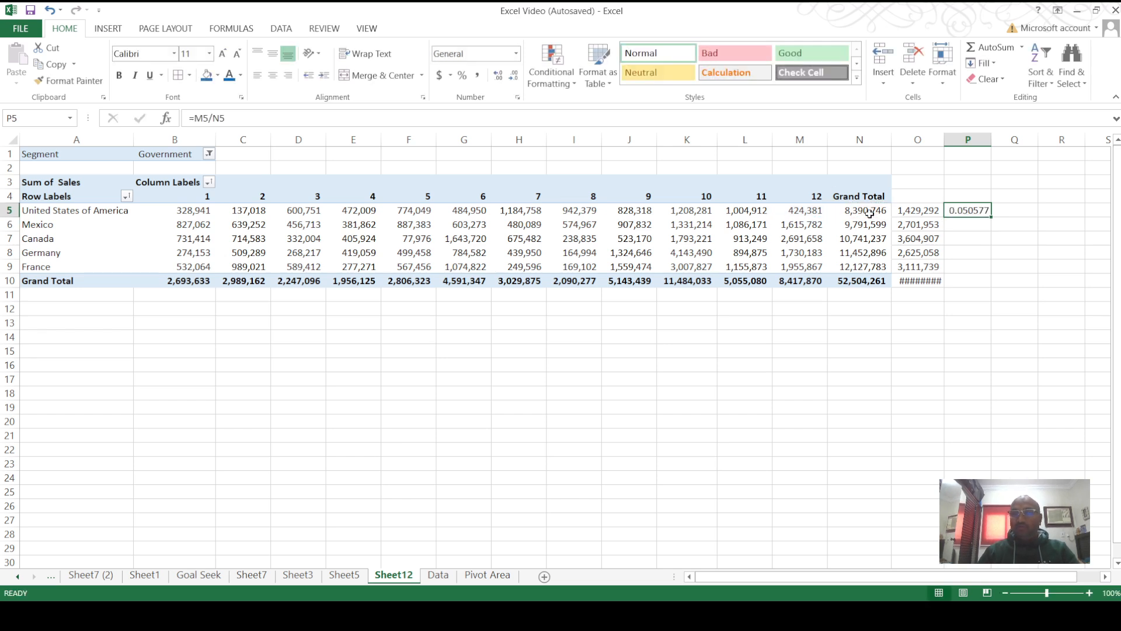
Format P5 as a percentage and fill it down to P10.
left_click(462, 76)
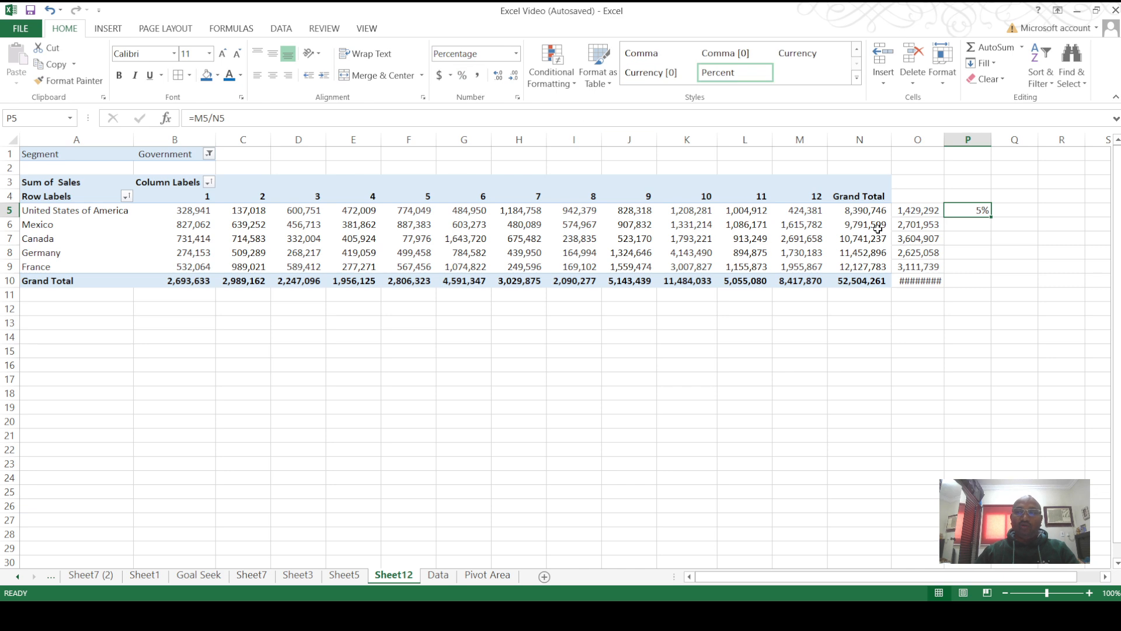
double_click(990, 219)
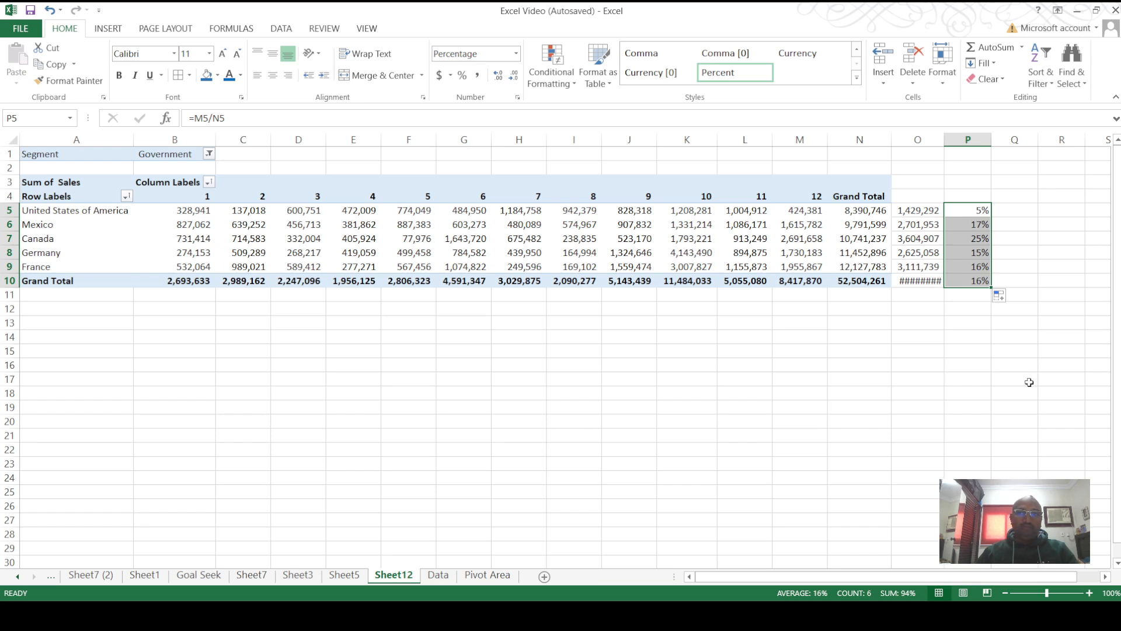
left_click(662, 407)
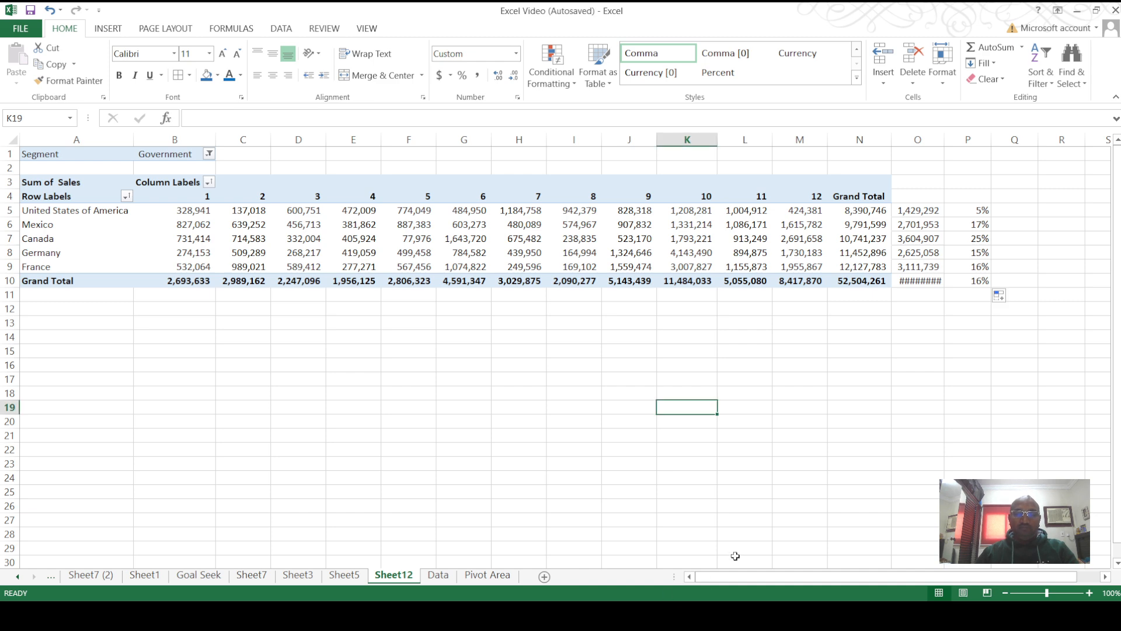
Review the pivot table topic list on the Pivot Area sheet alongside the Sheet12 pivot table and the source data on the Data sheet.
left_click(750, 613)
left_click(512, 575)
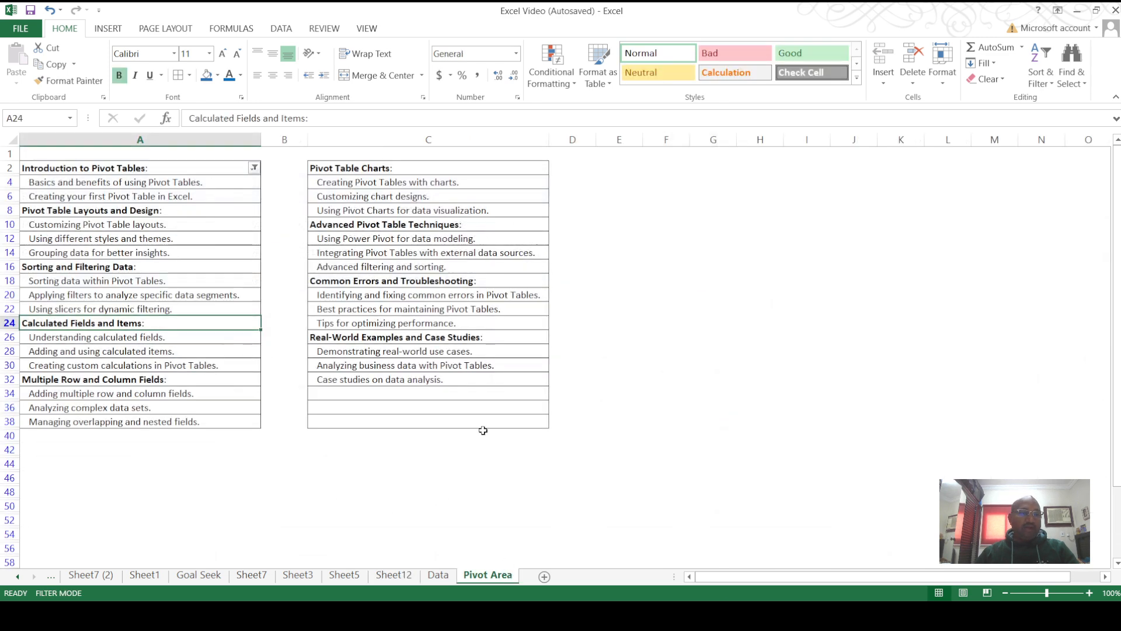
left_click(52, 385)
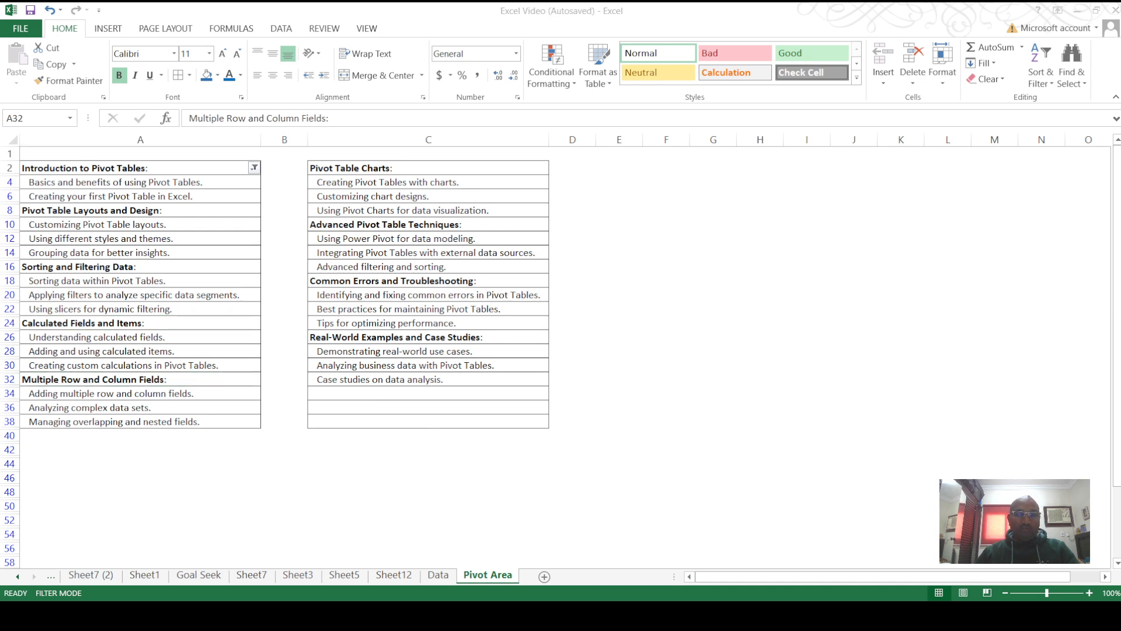
left_click(519, 401)
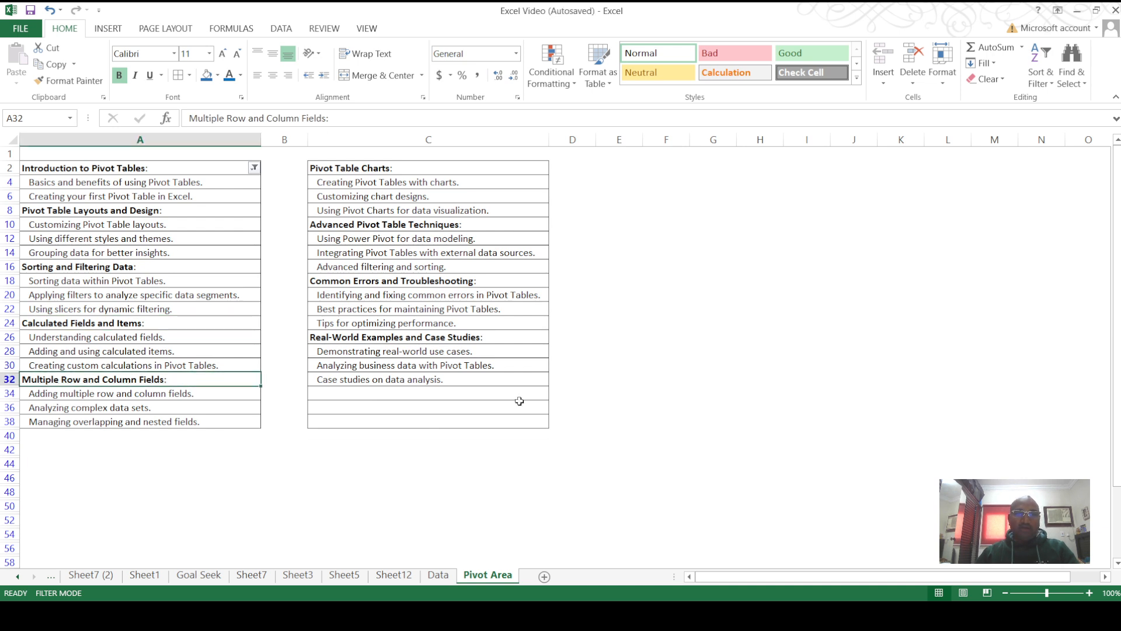
left_click(360, 576)
left_click(383, 576)
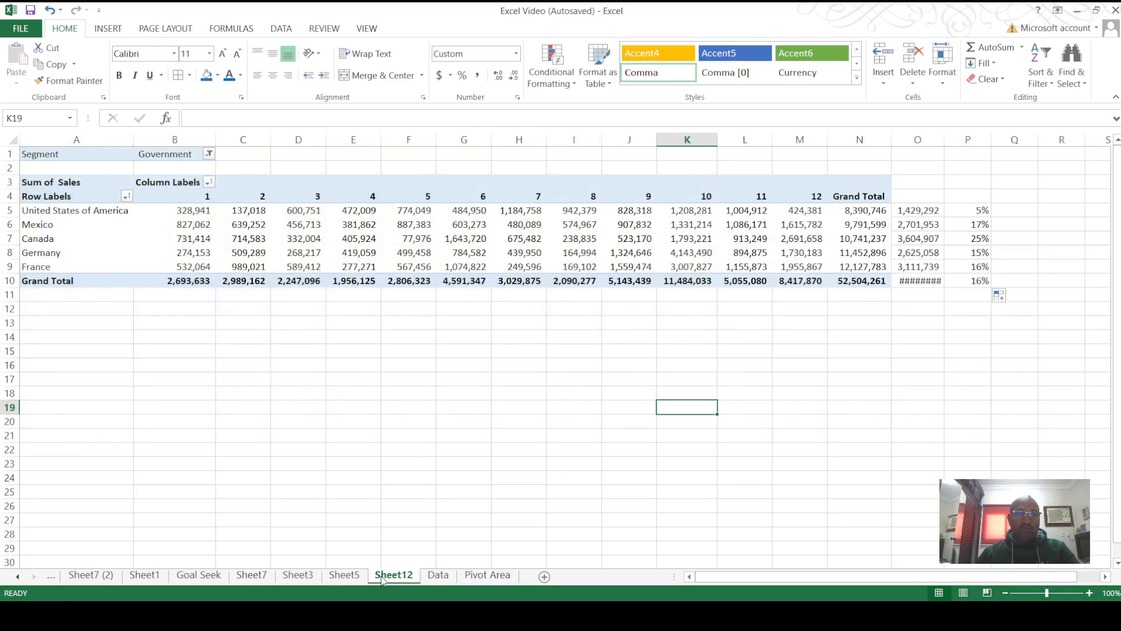
left_click(438, 576)
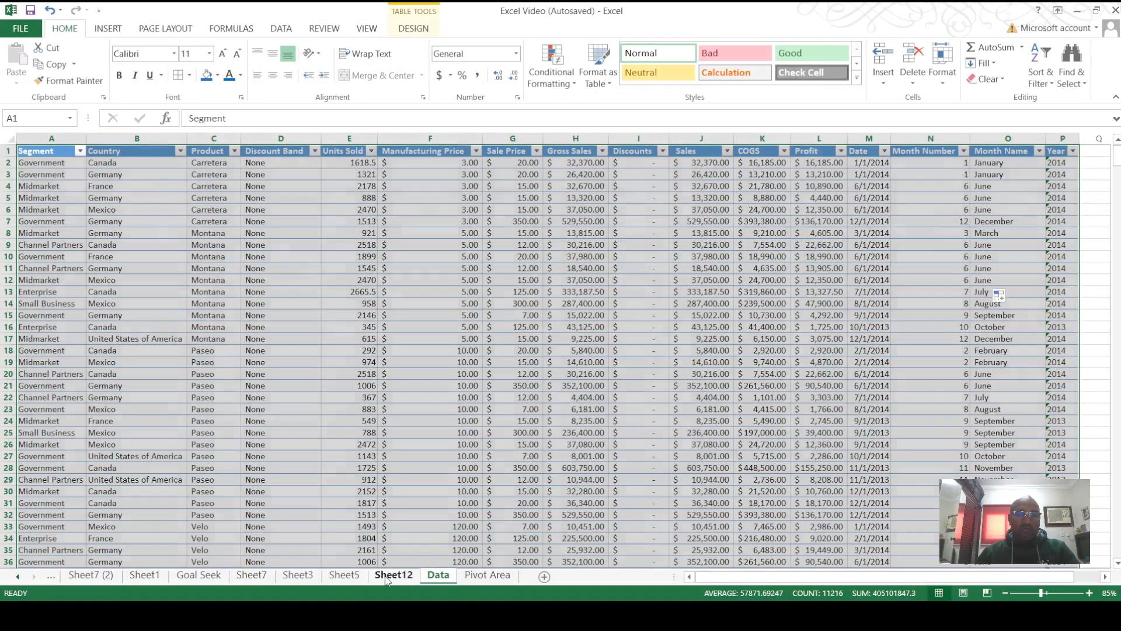
left_click(390, 576)
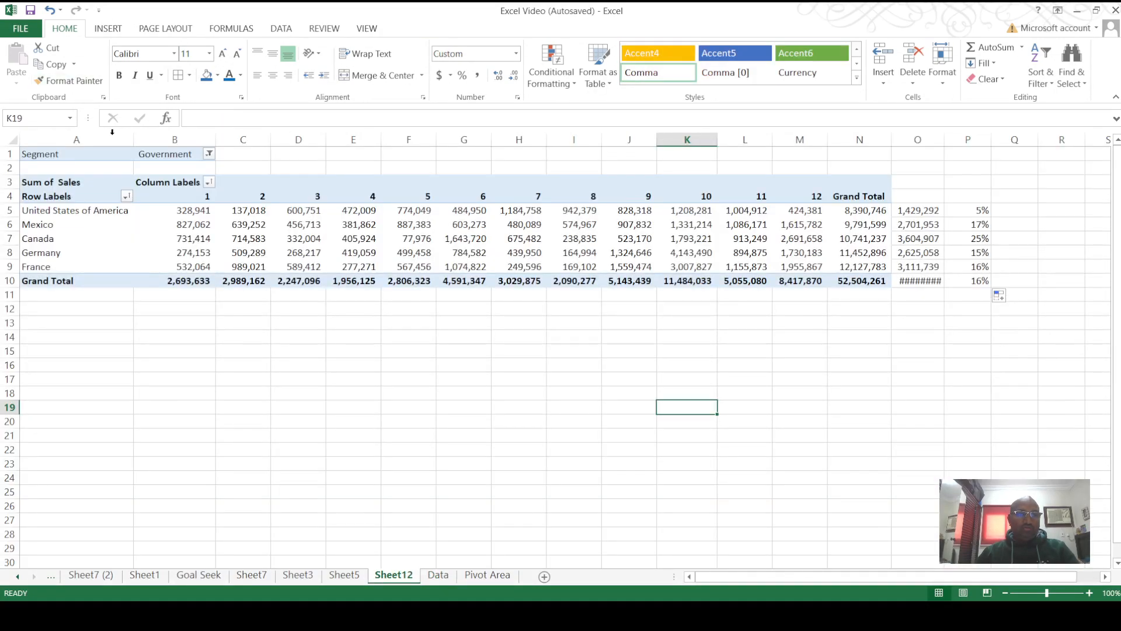
left_click(488, 580)
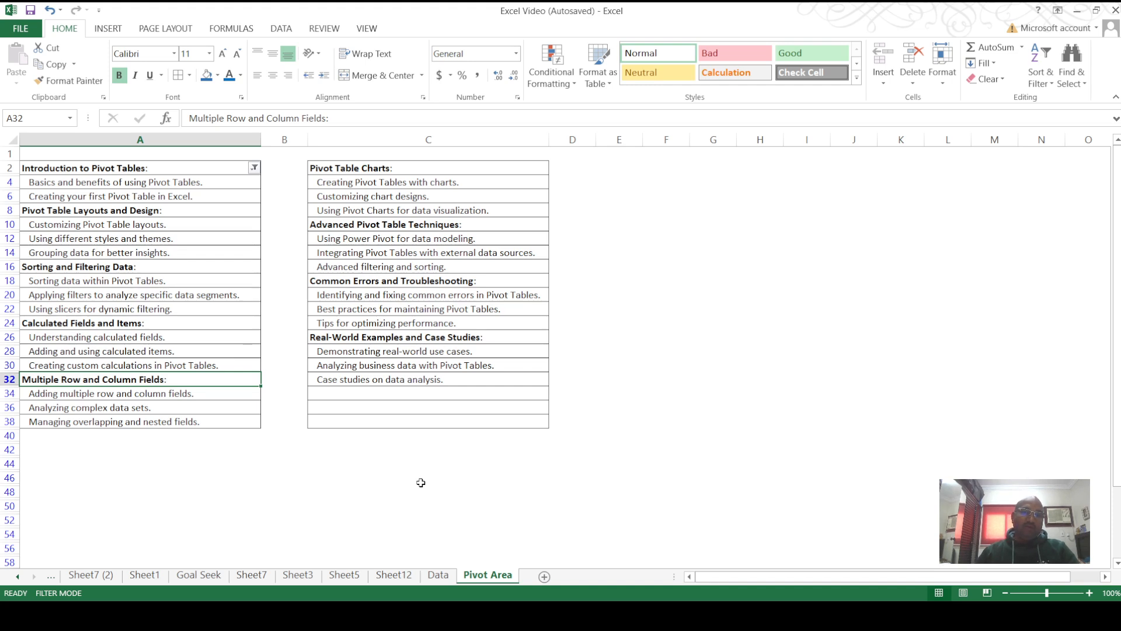
left_click(445, 578)
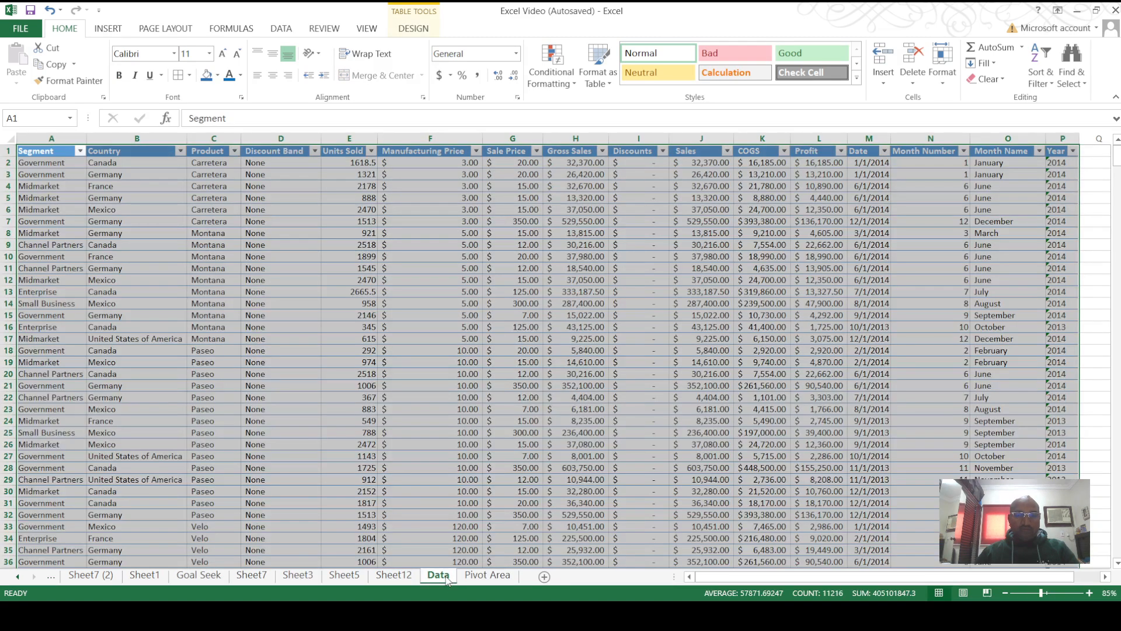
left_click(405, 578)
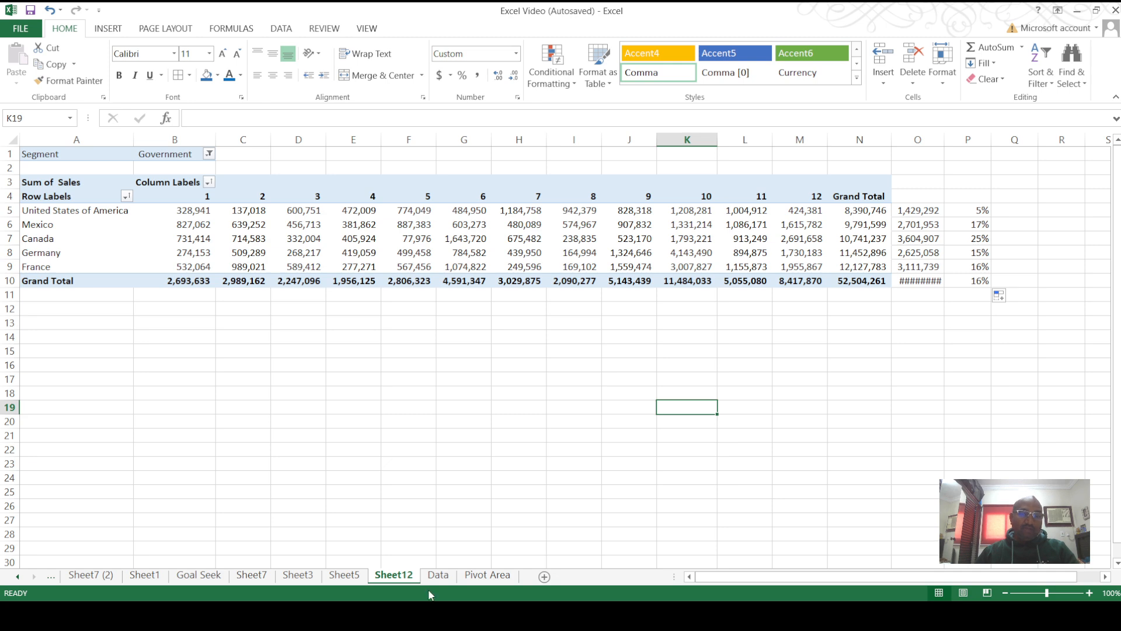
Replace the Sheet12 pivot table with the recommended layout showing Sum of Profit by Segment and Year.
left_click(232, 238)
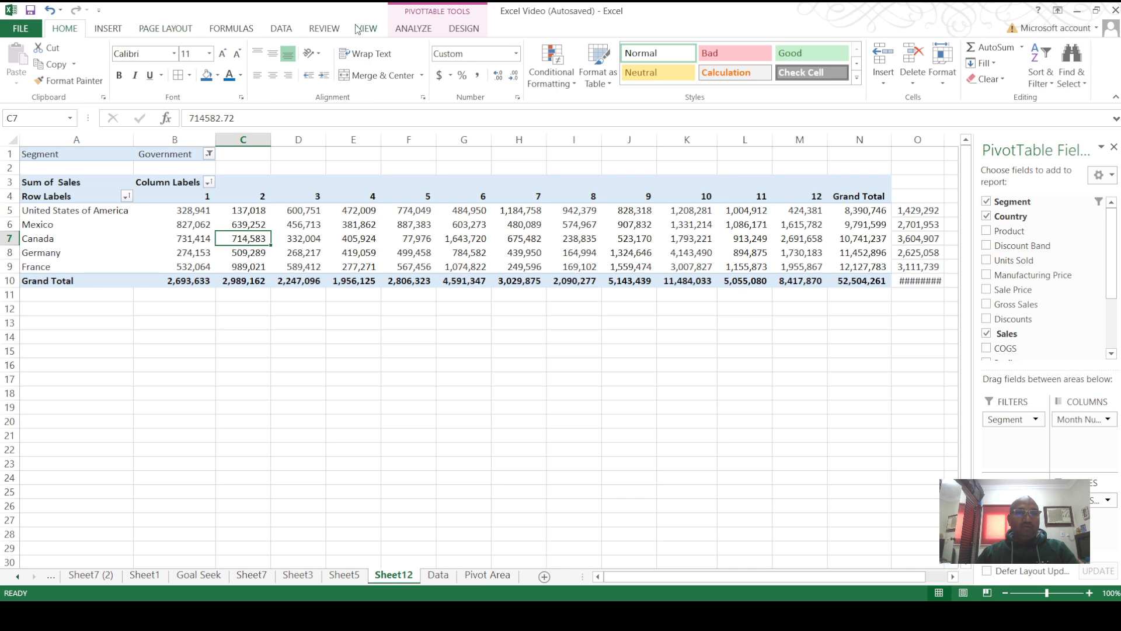
left_click(407, 31)
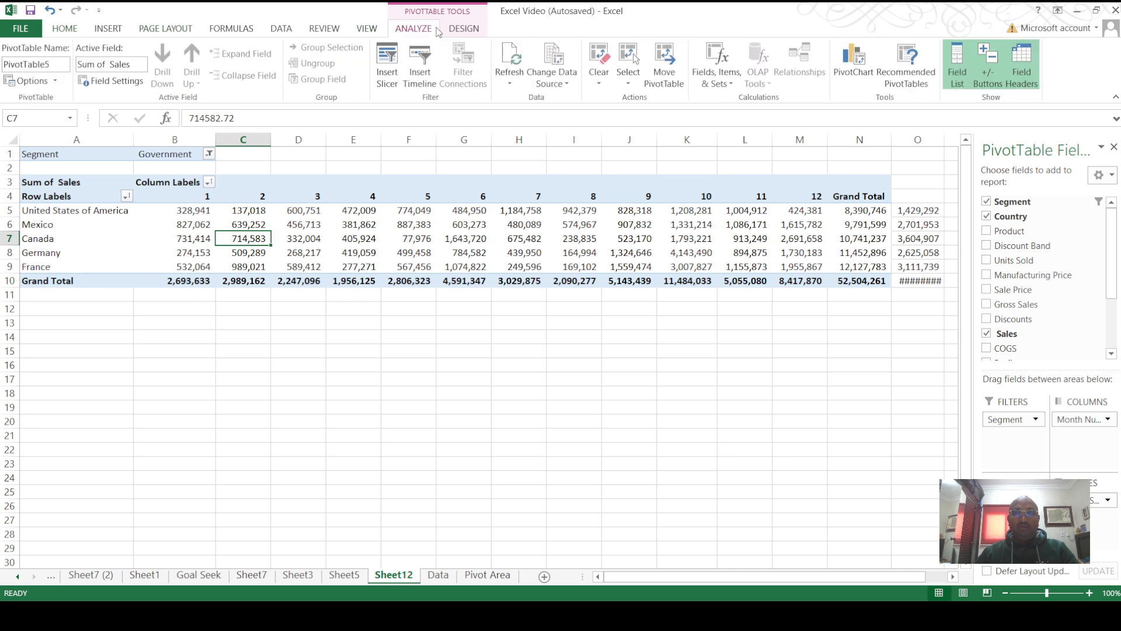
left_click(910, 59)
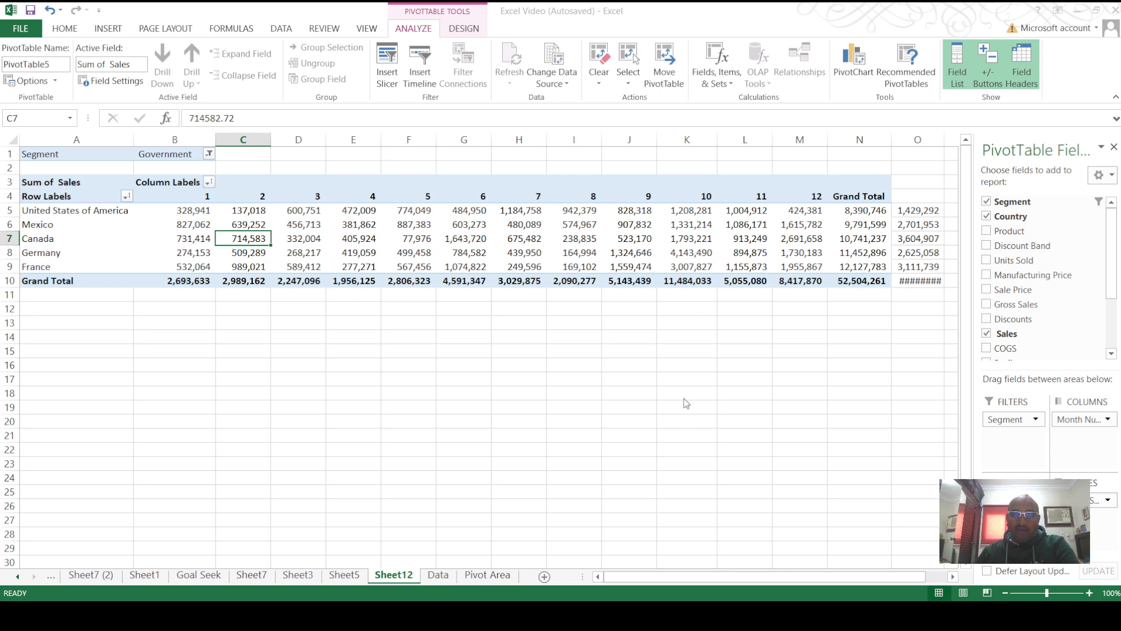
left_click(648, 410)
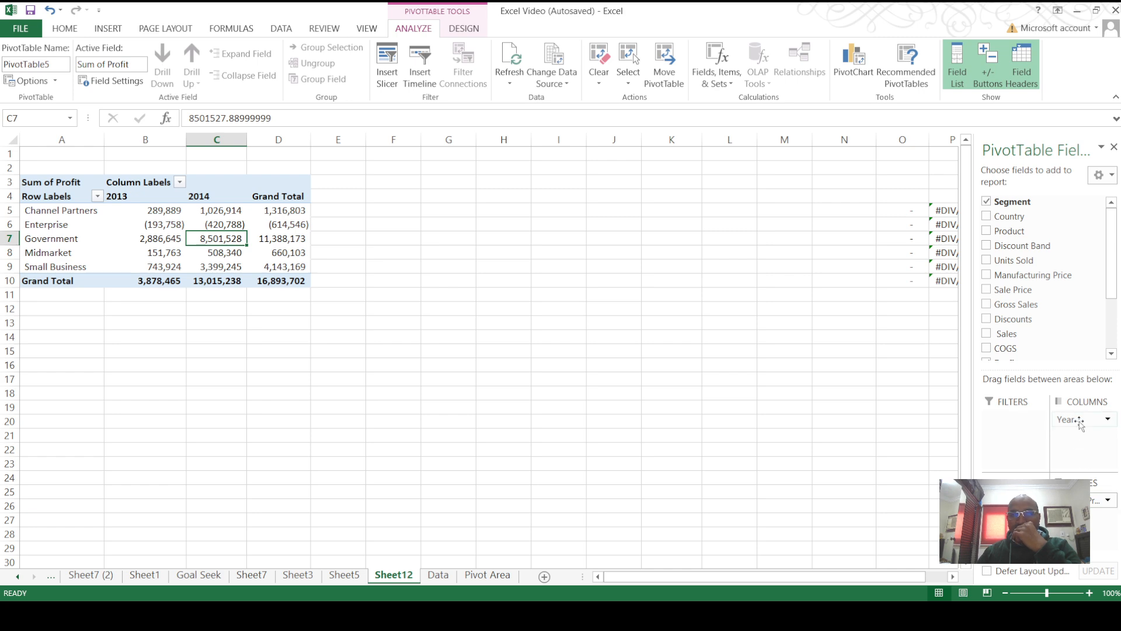
Apply the recommended pivot table layout showing Sum of Sale Price by Segment and Year.
left_click(164, 224)
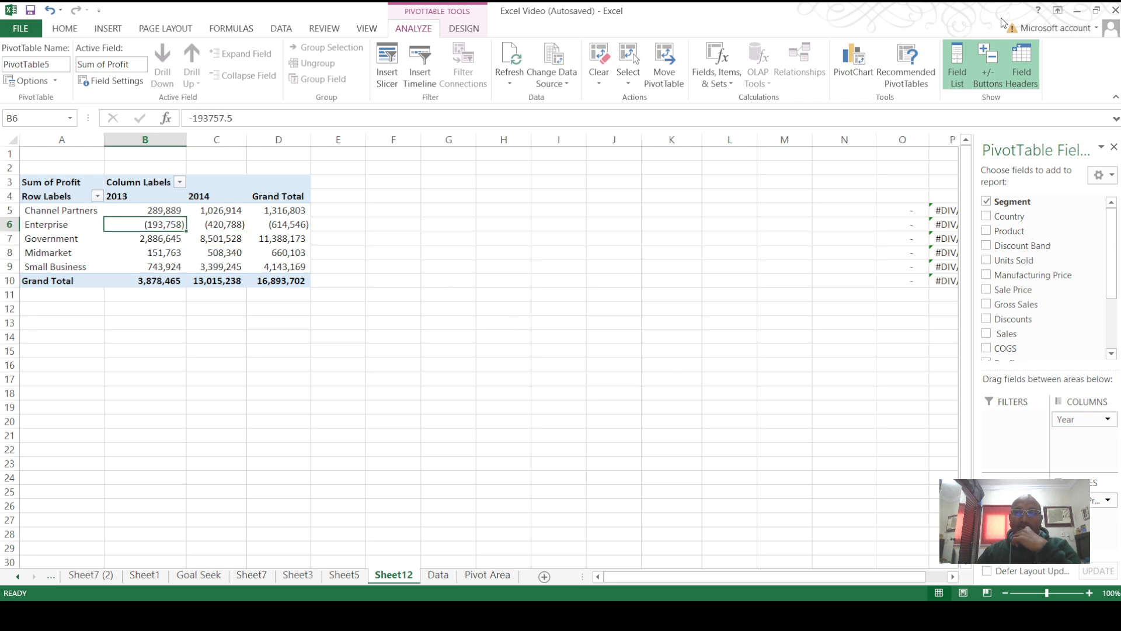
left_click(906, 64)
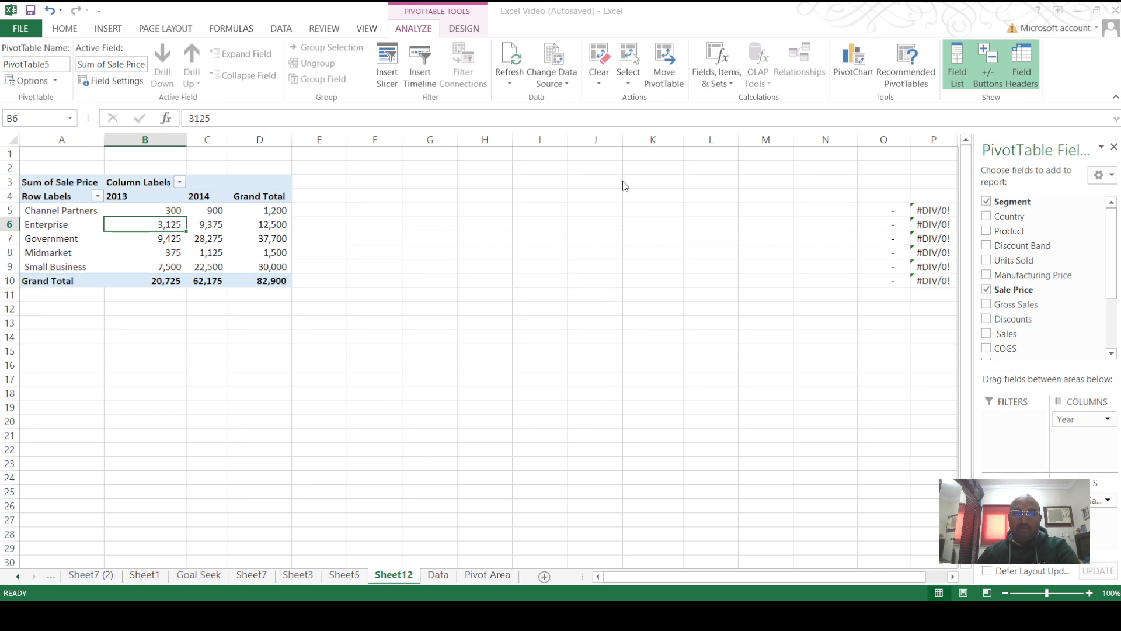
Insert a clustered column PivotChart of Sale Price by Segment and Year, and create a line PivotChart of the same data.
key("alt+F1")
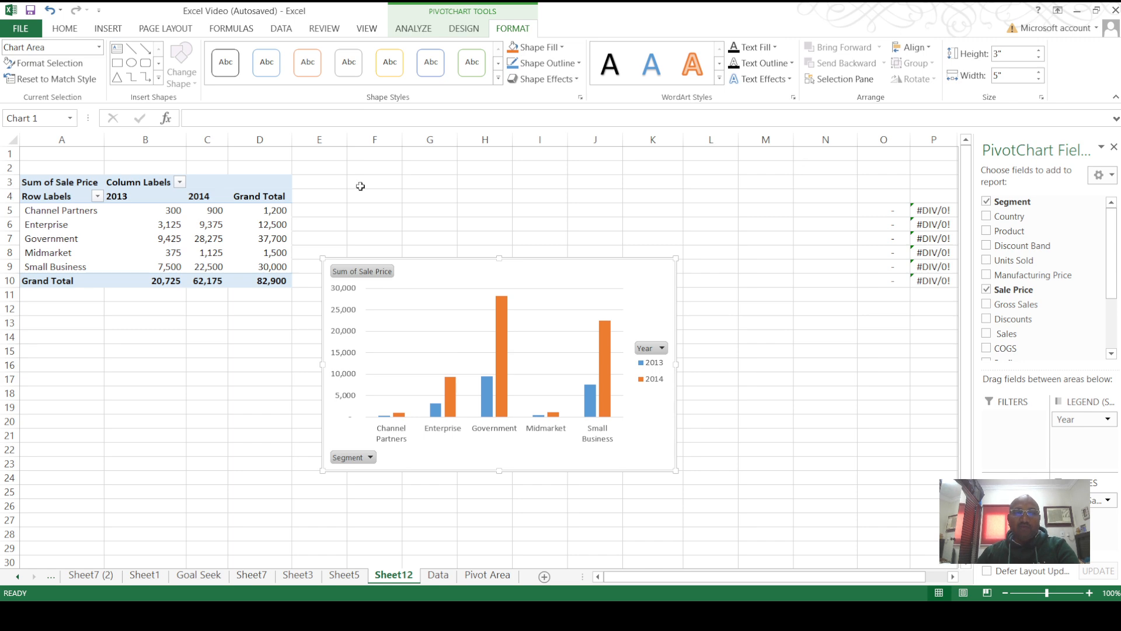
left_click(170, 227)
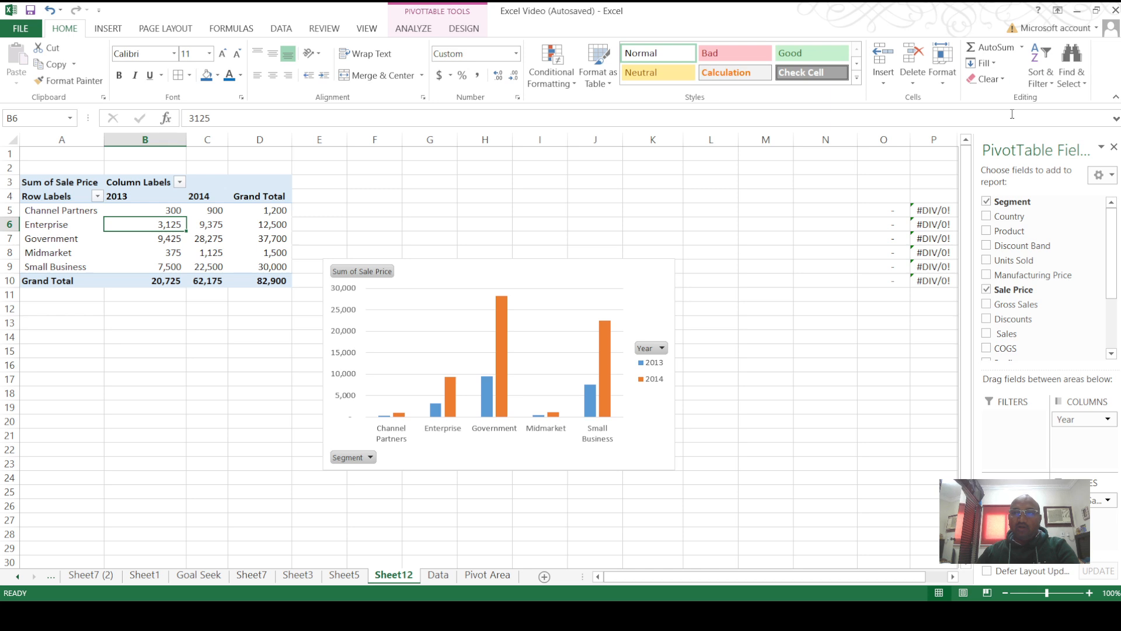
left_click(437, 29)
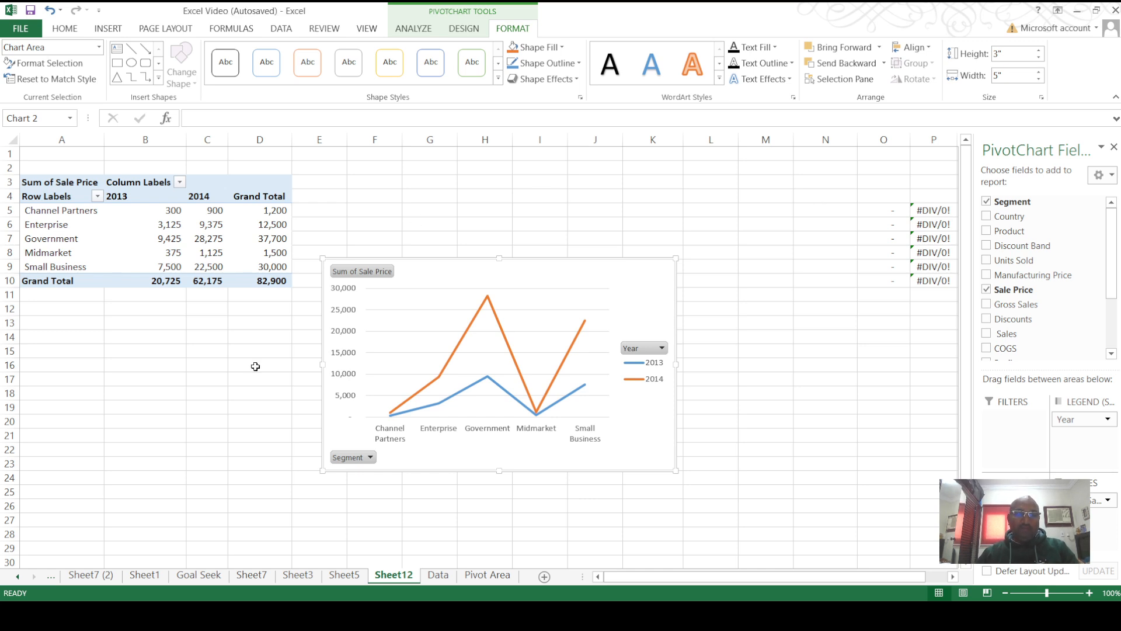
Look over the topic list on the Pivot Area sheet and the sales pivot table on Sheet5.
left_click(506, 579)
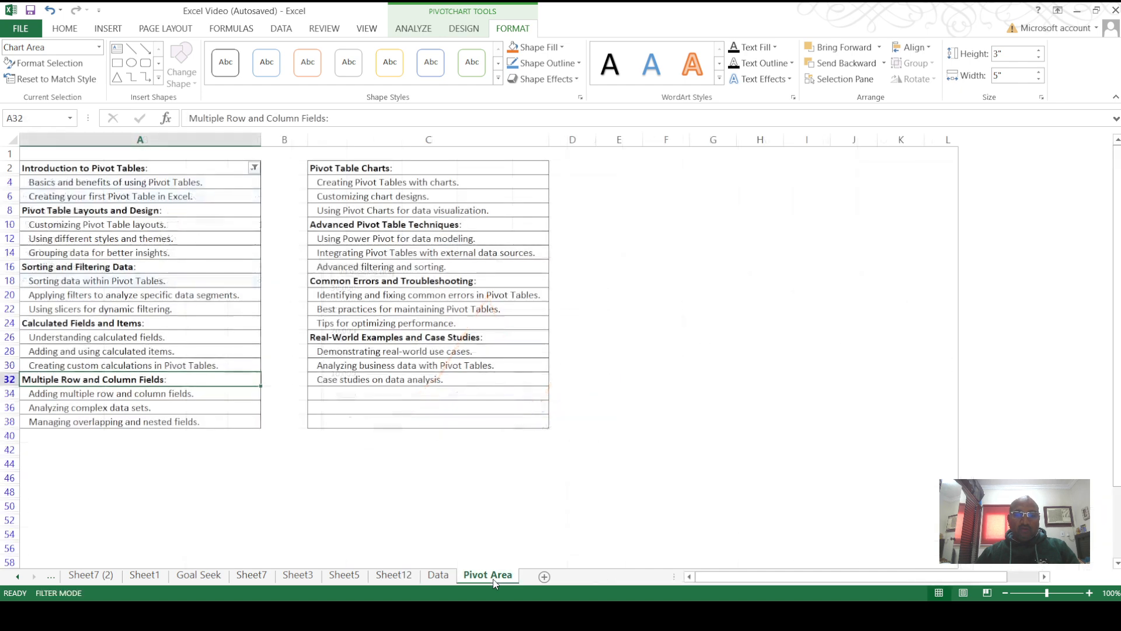
left_click(345, 575)
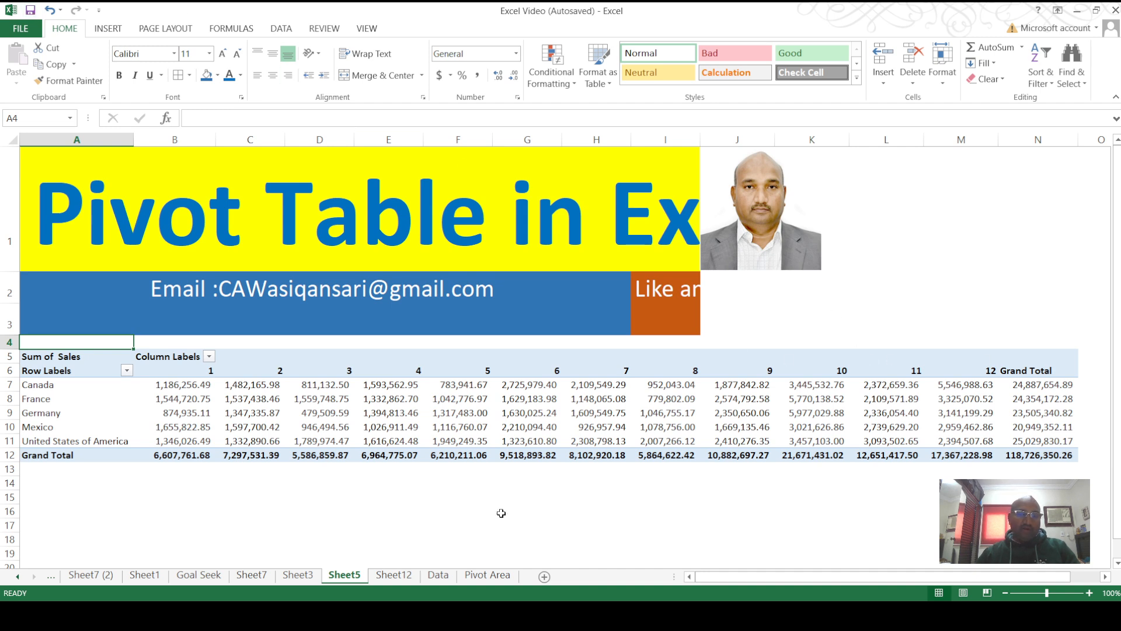
key("alt+Tab")
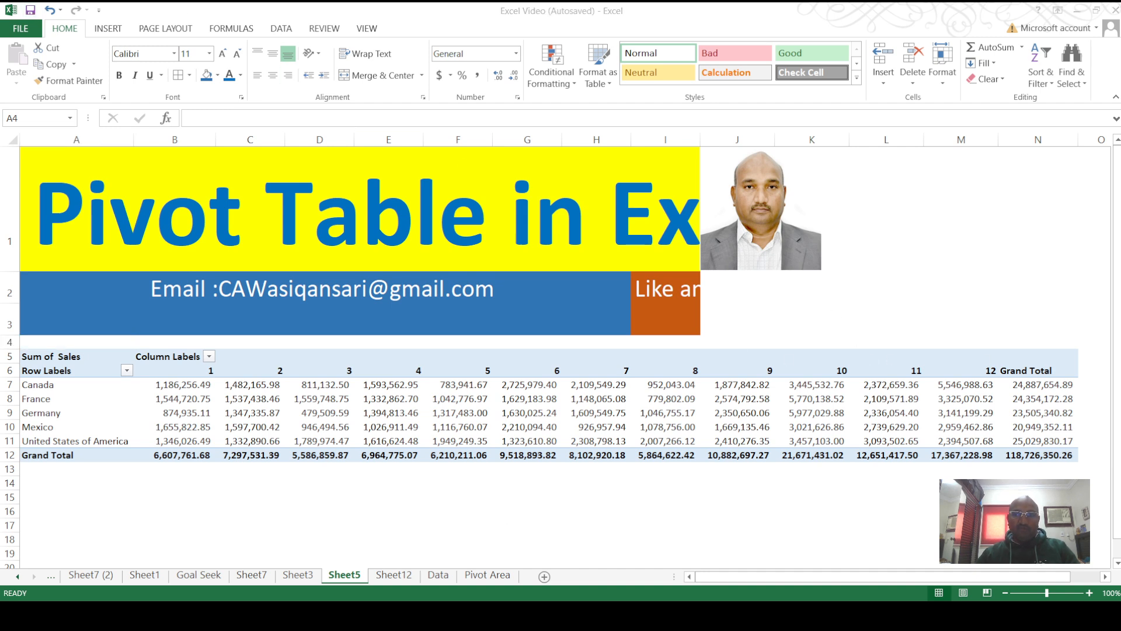